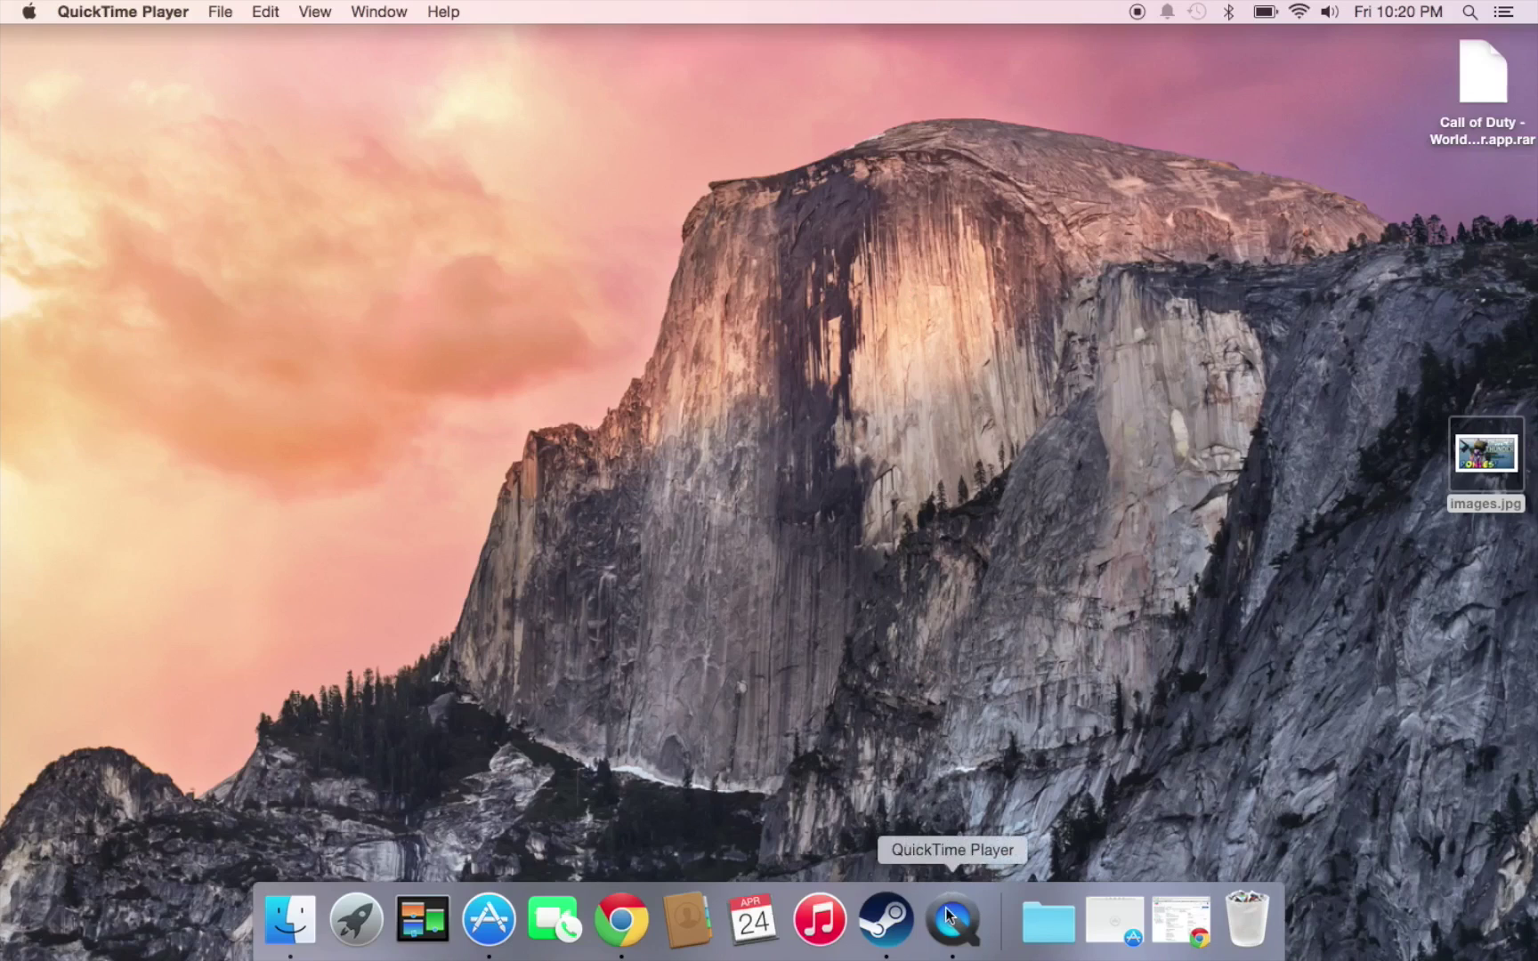
Open the App Store from the Dock
click(28, 11)
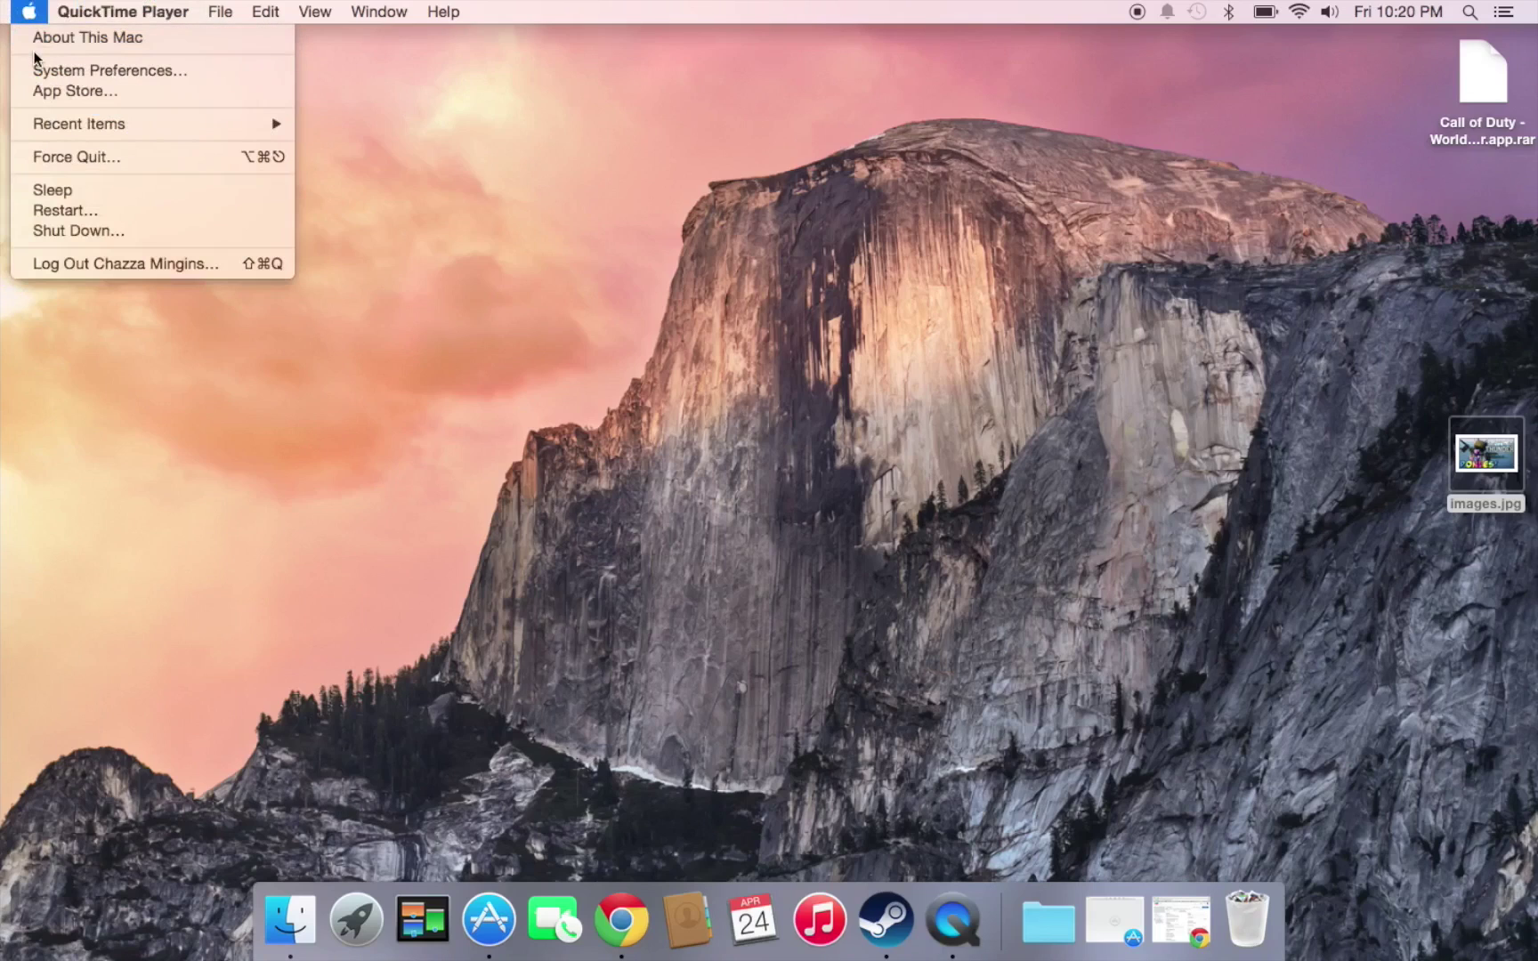
click(422, 146)
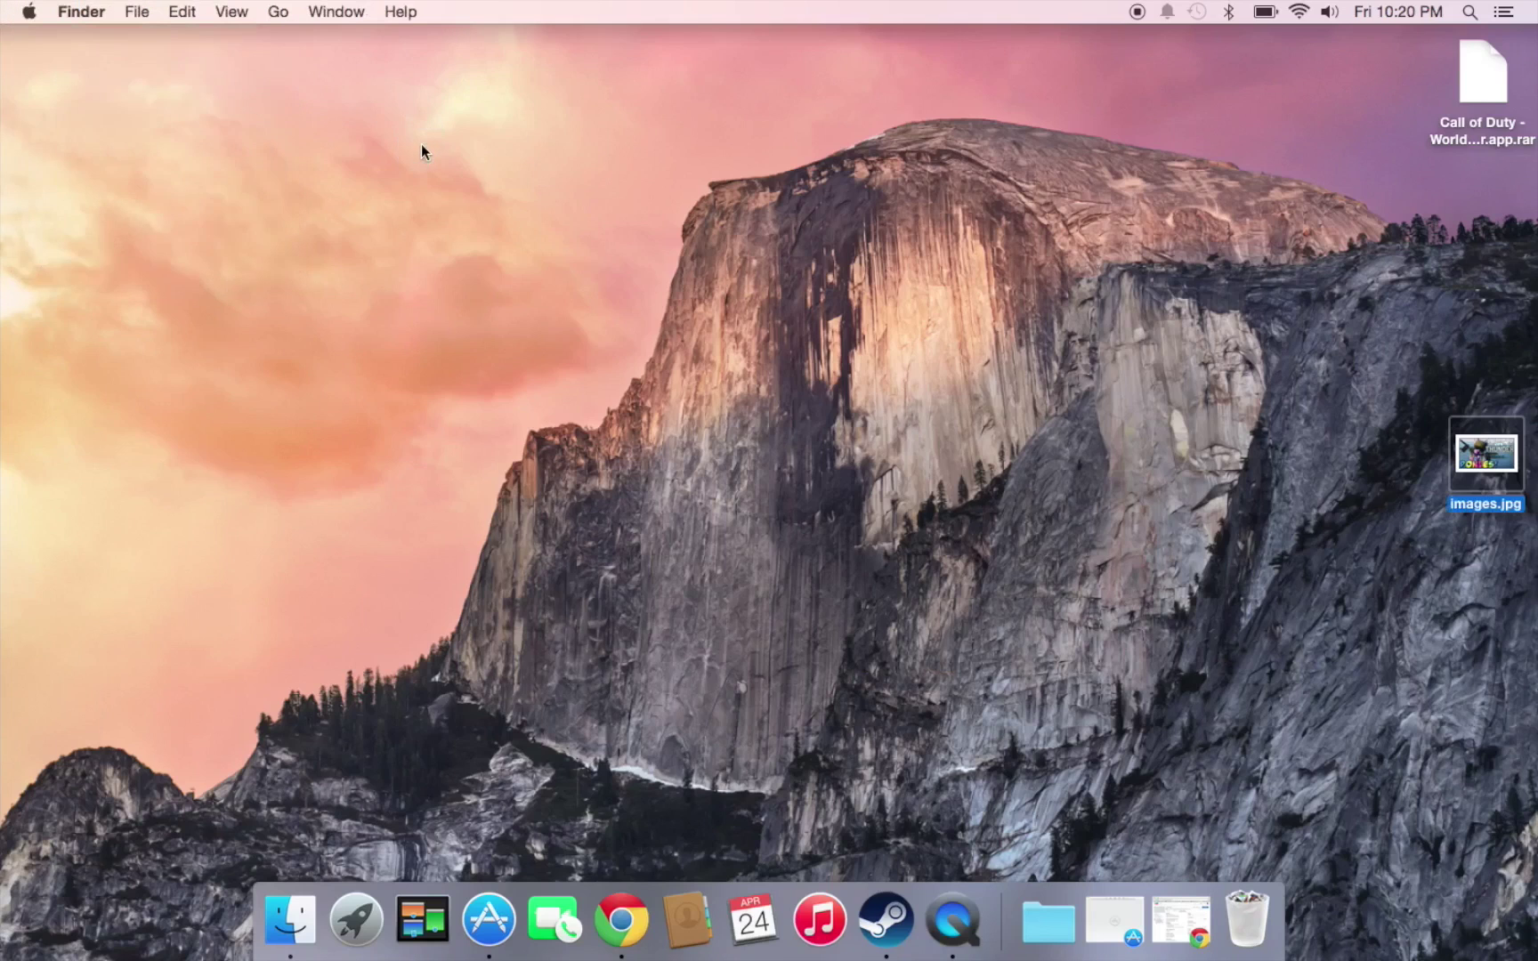
click(492, 891)
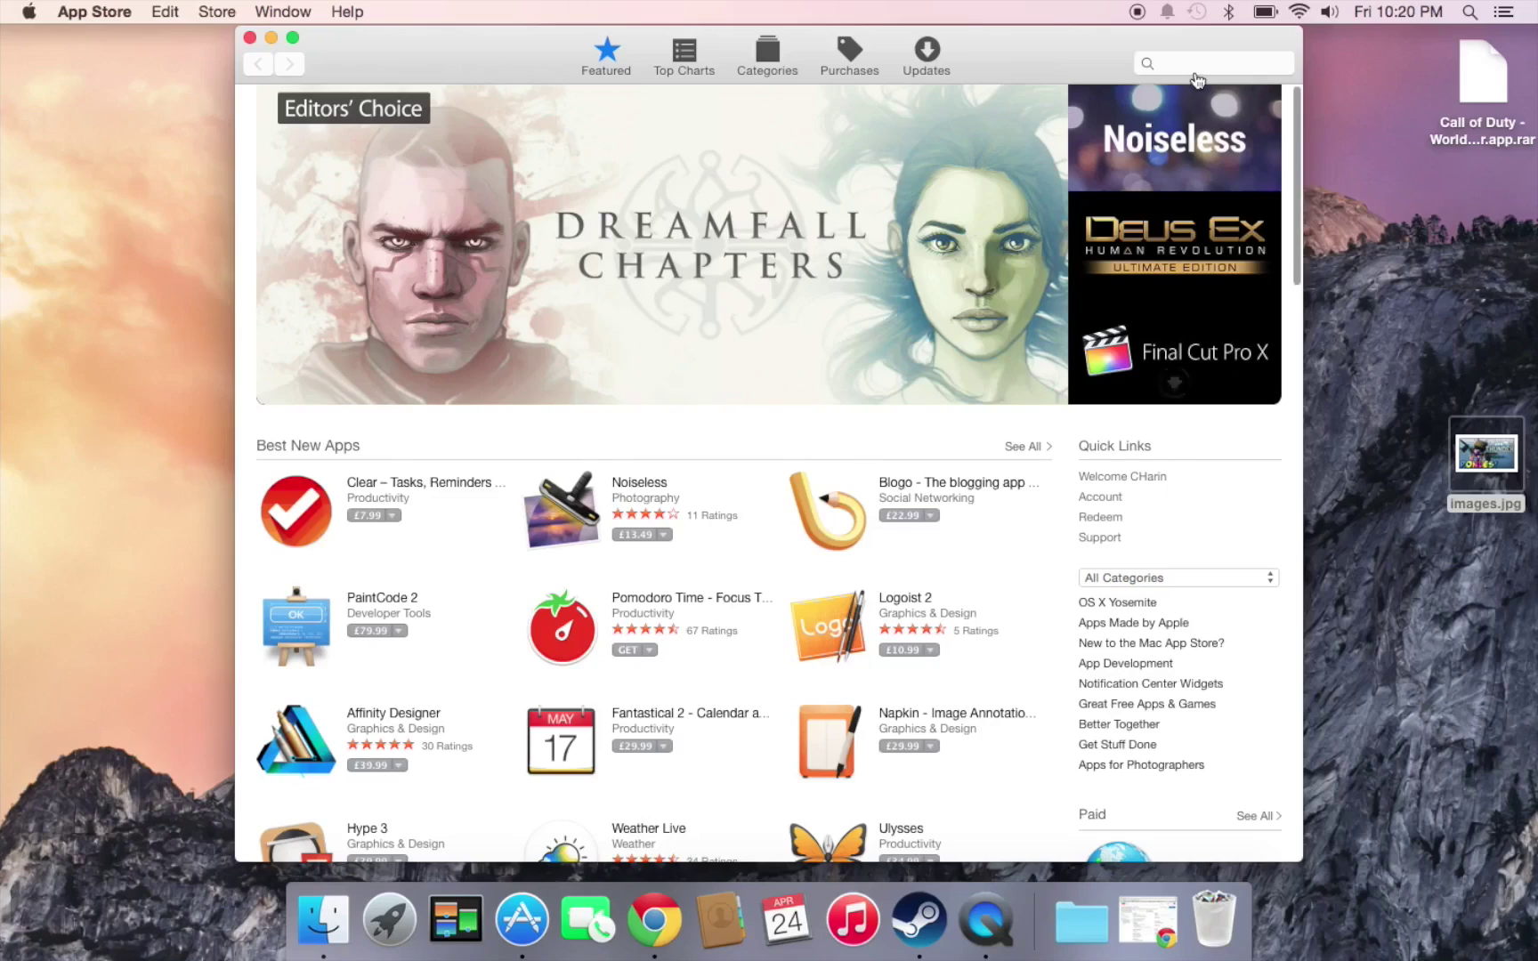
Search the store for 'the unachiver' and click GET on The Unarchiver
click(1194, 65)
text(the )
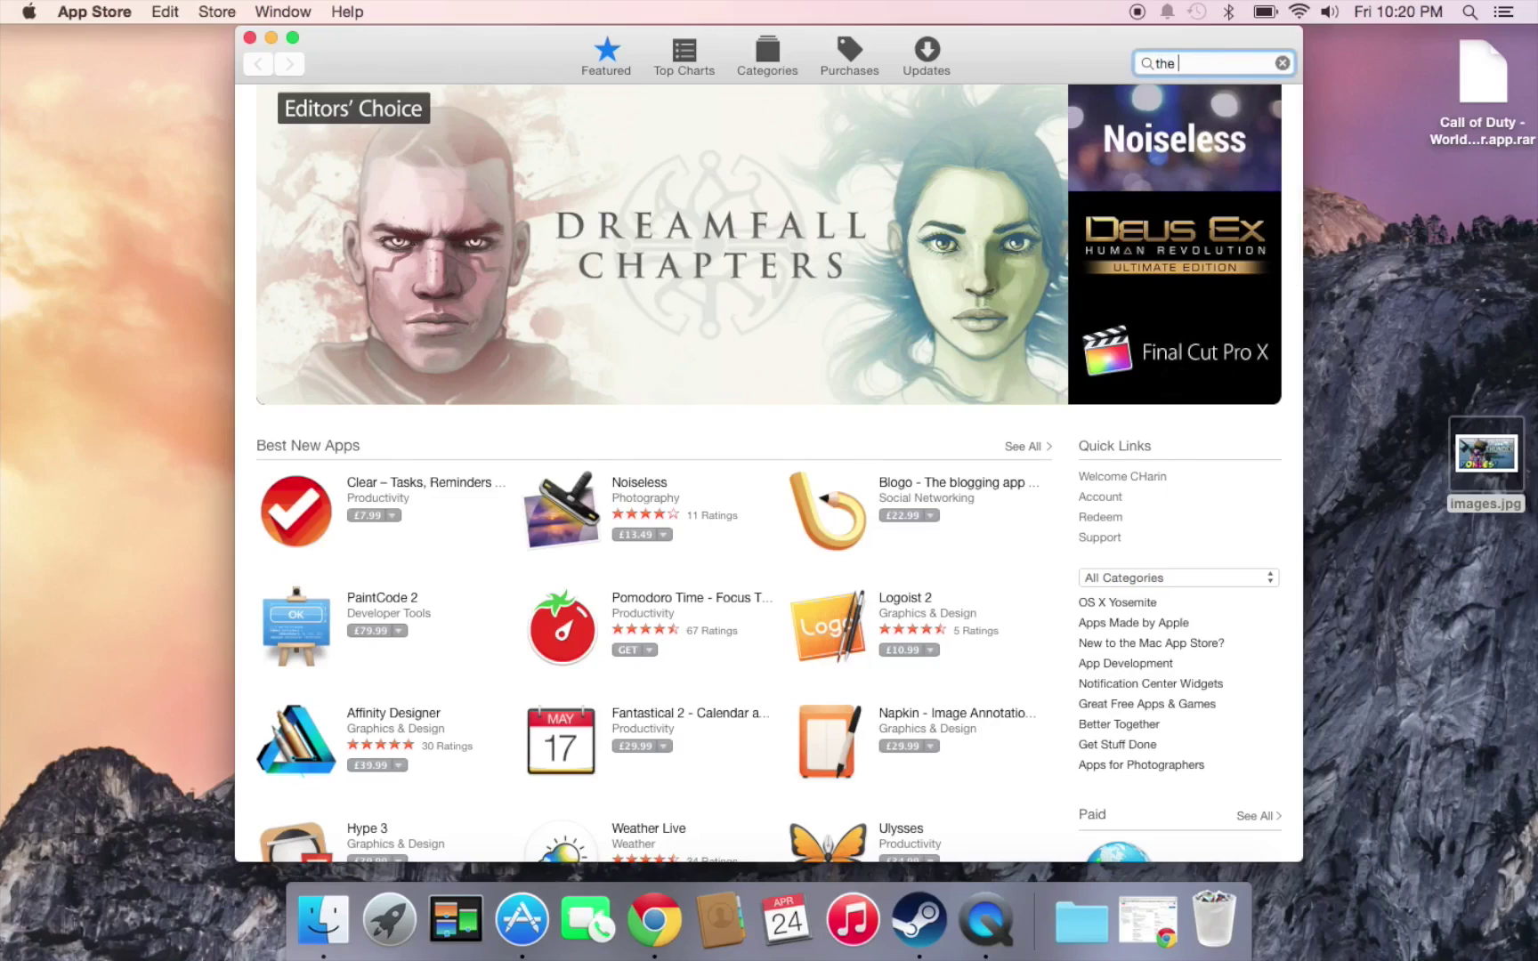
text(unach)
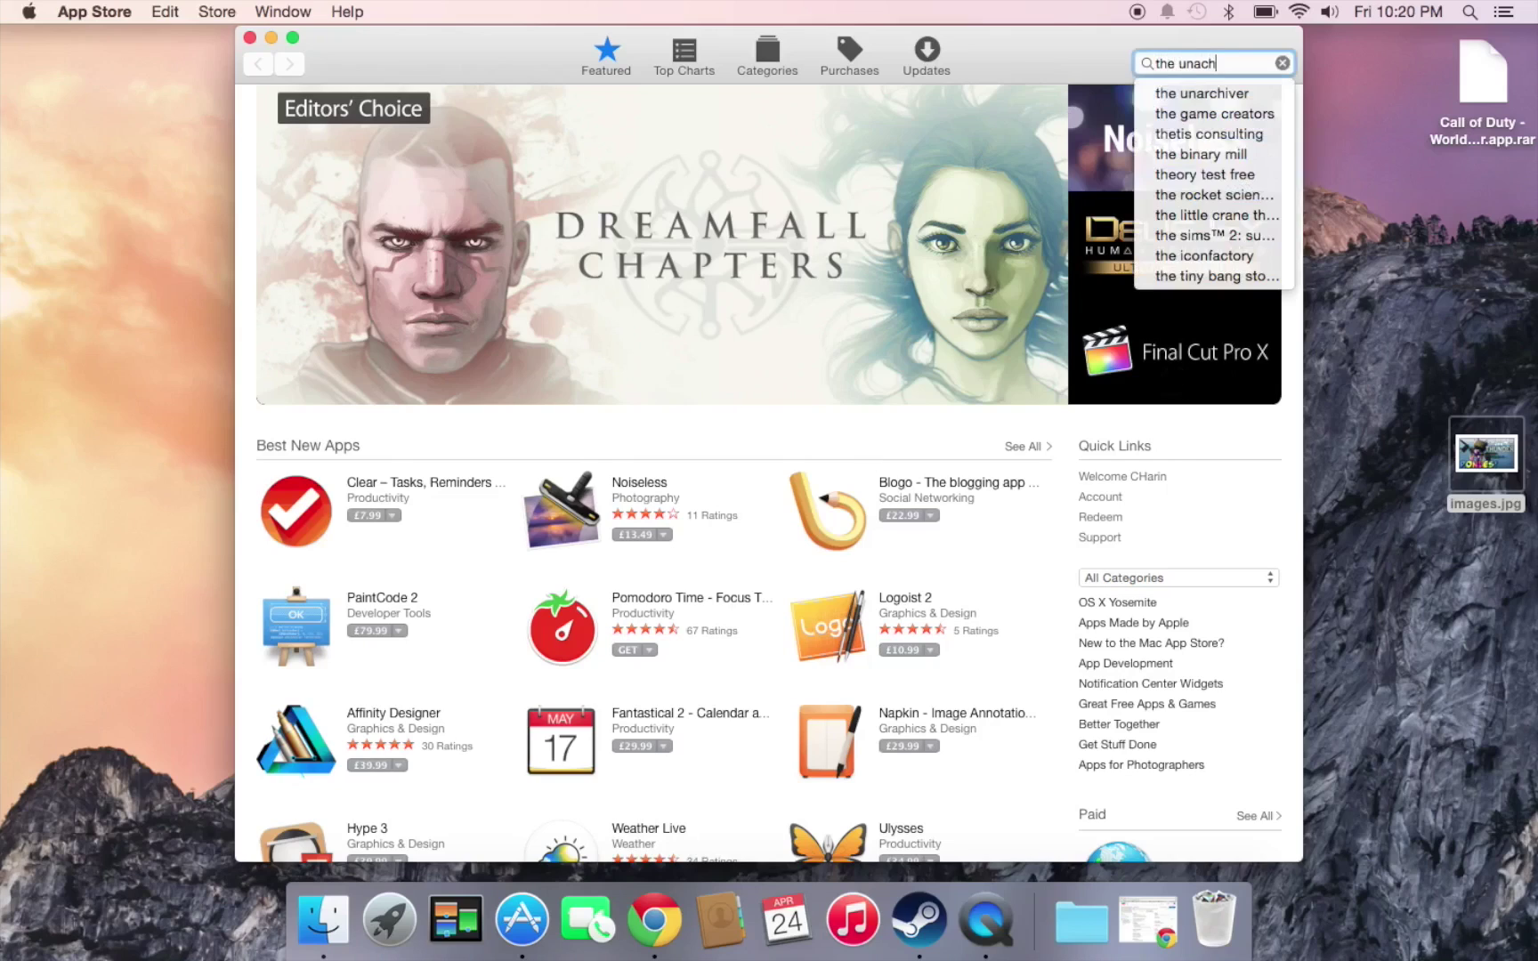
text(iver)
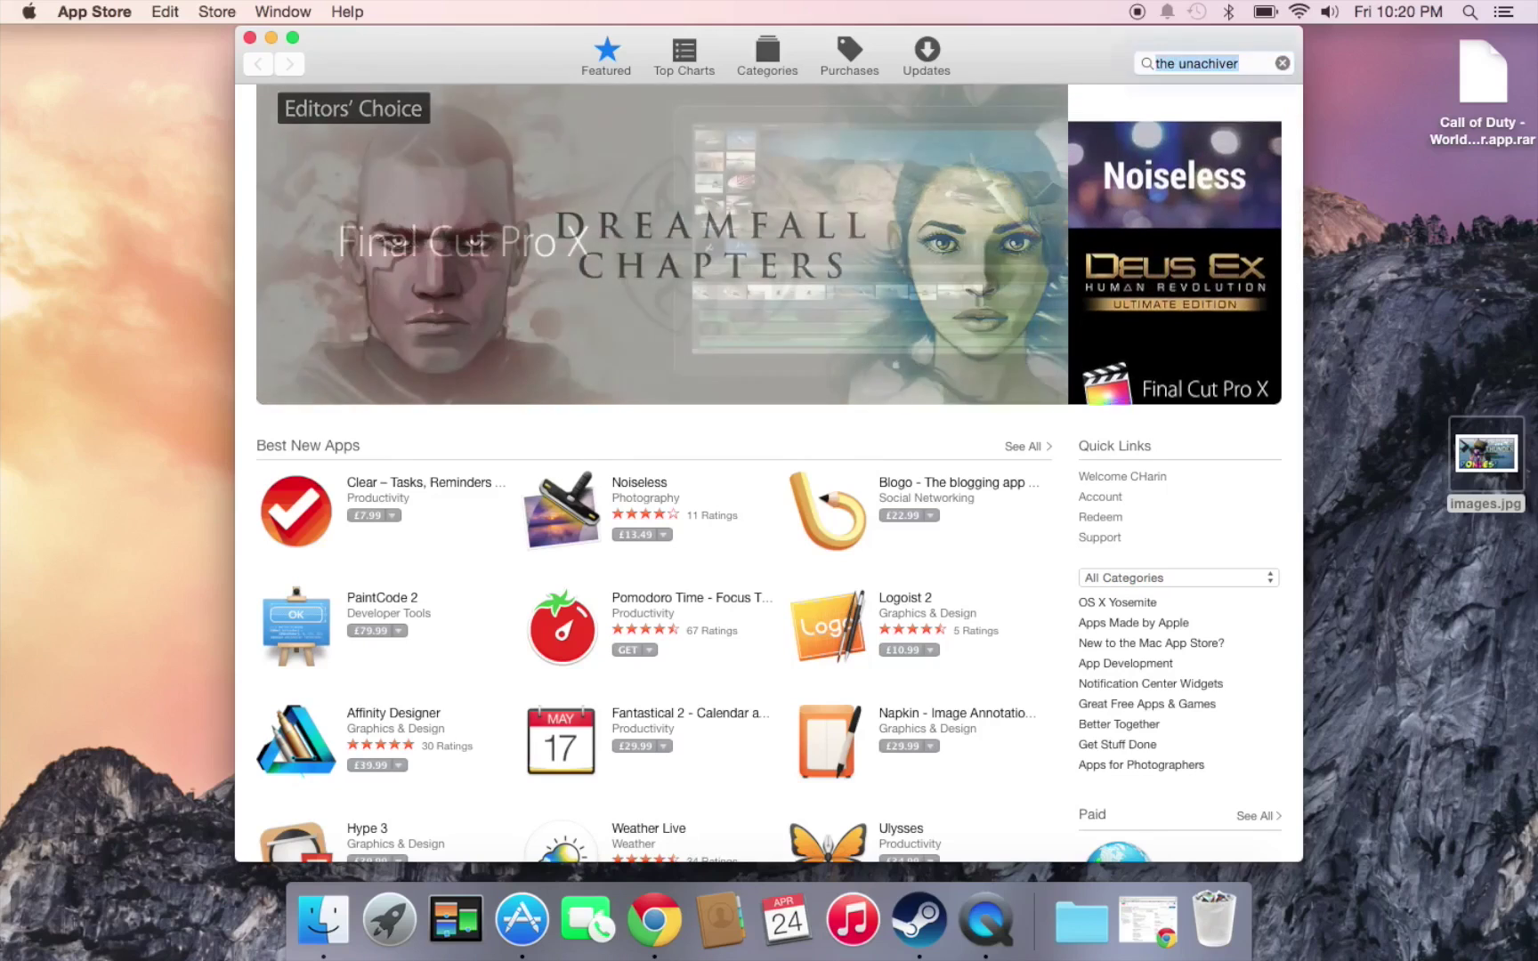
key(Return)
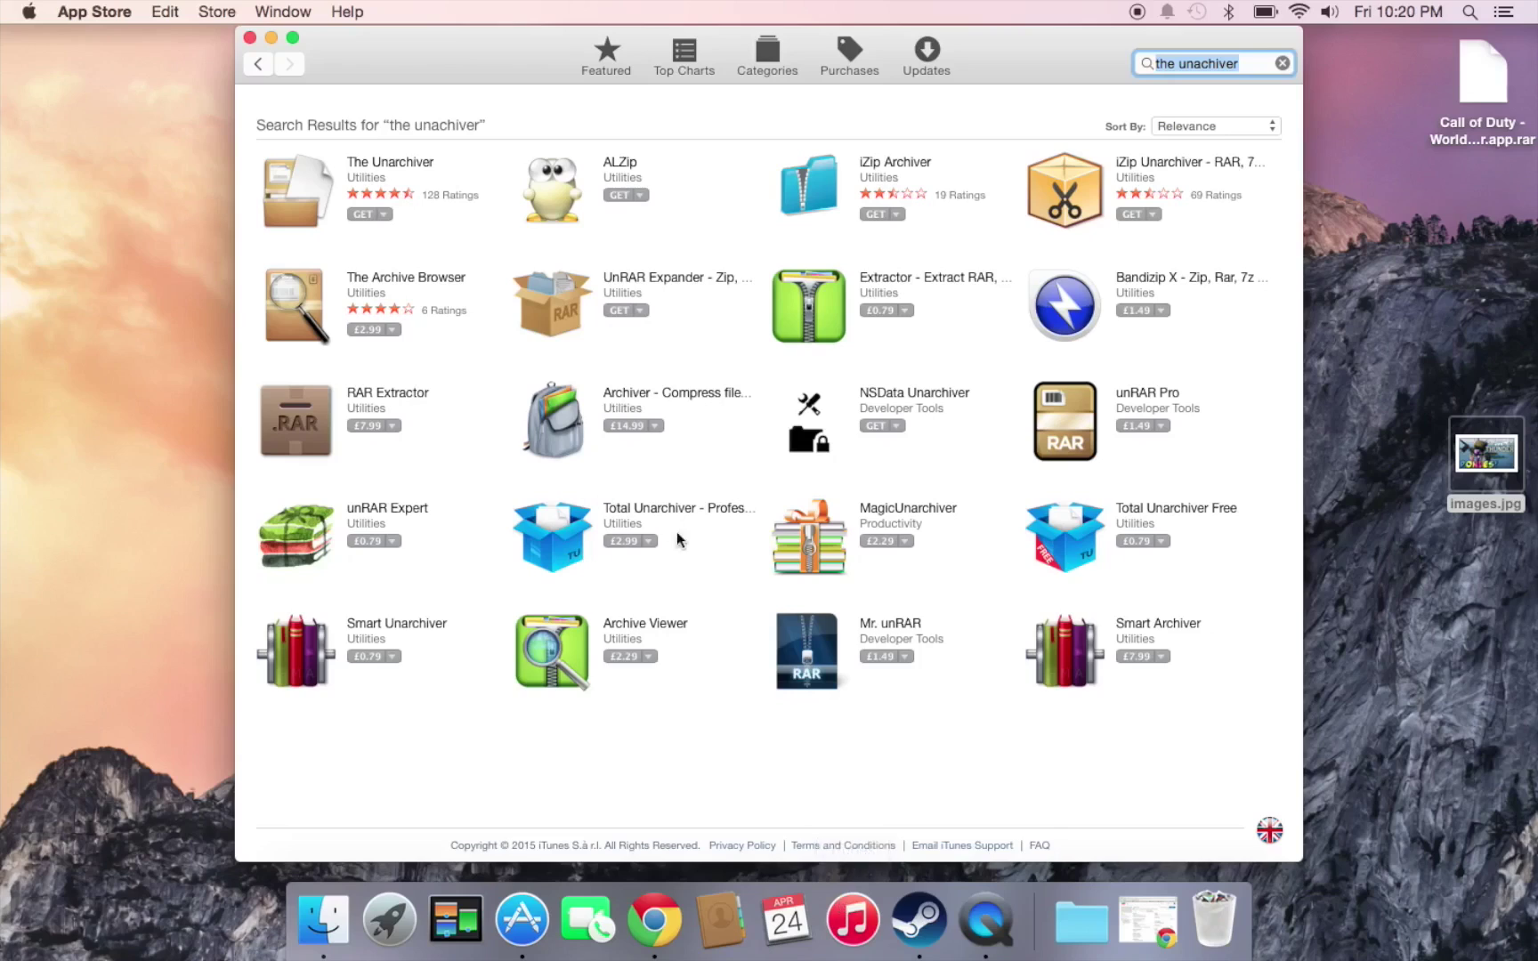
click(367, 224)
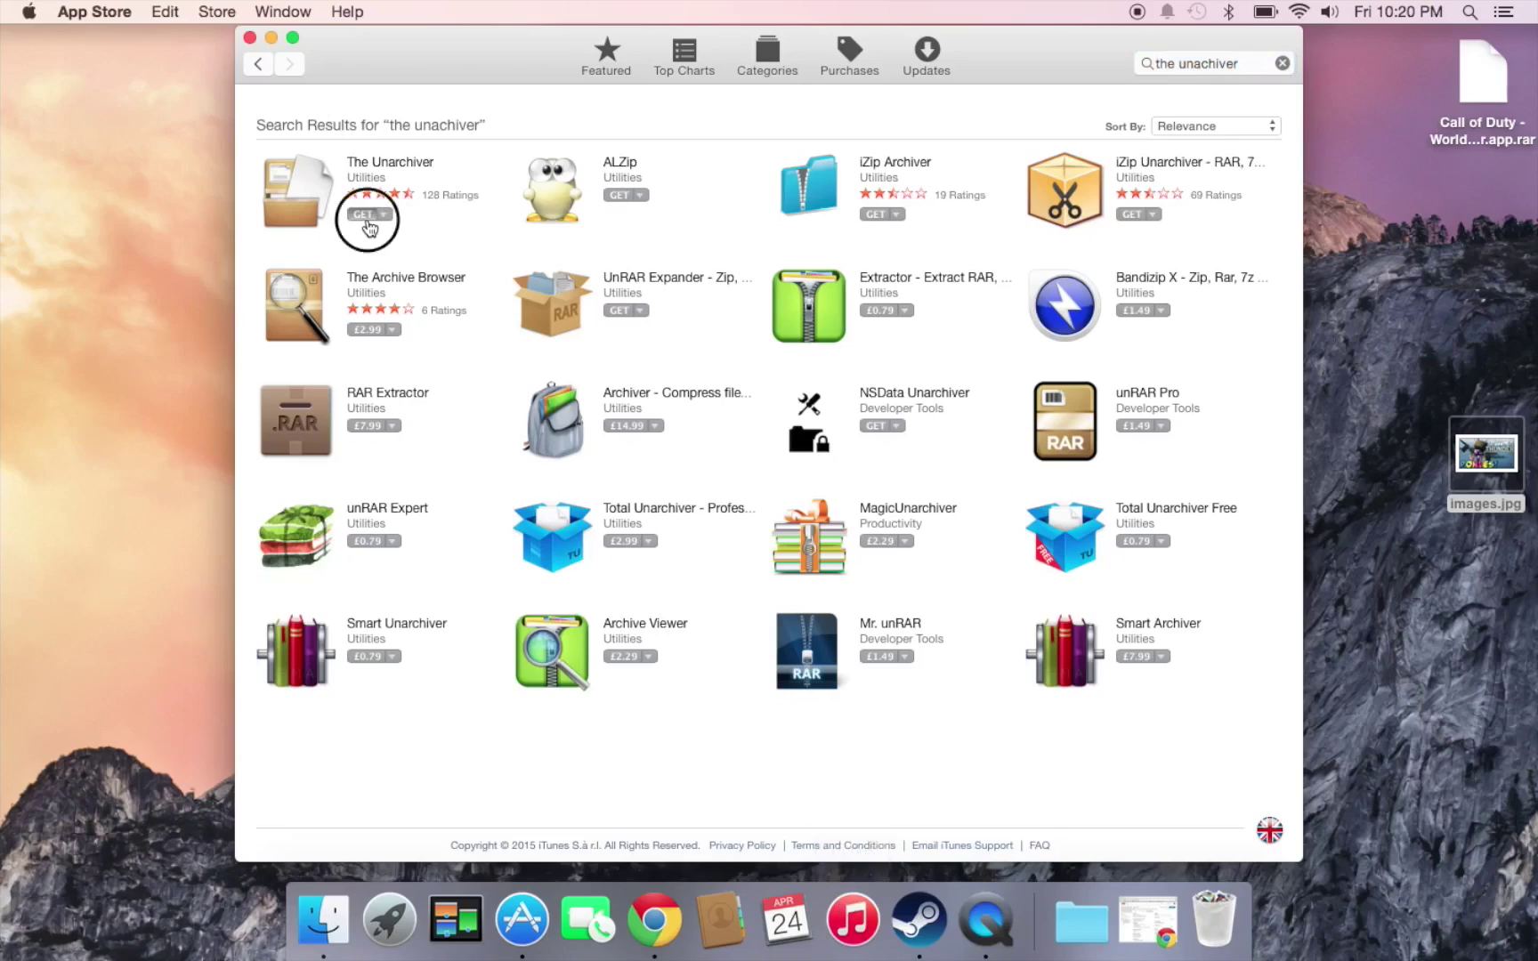
Confirm the install, sign in with the Apple ID password, and quit the App Store
click(367, 217)
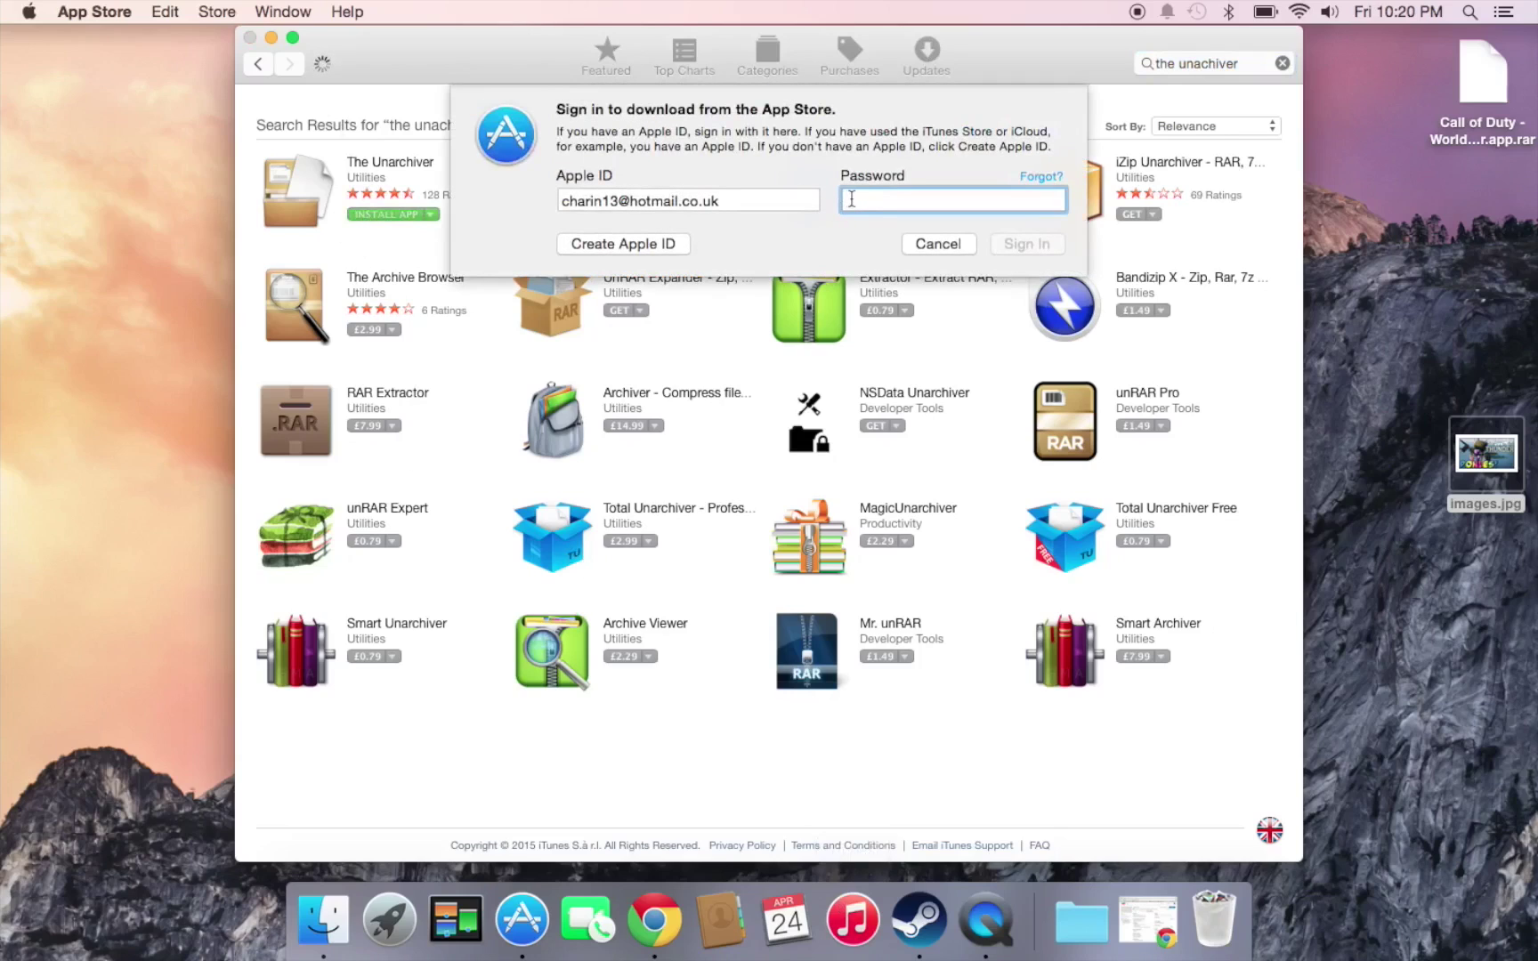
text(•)
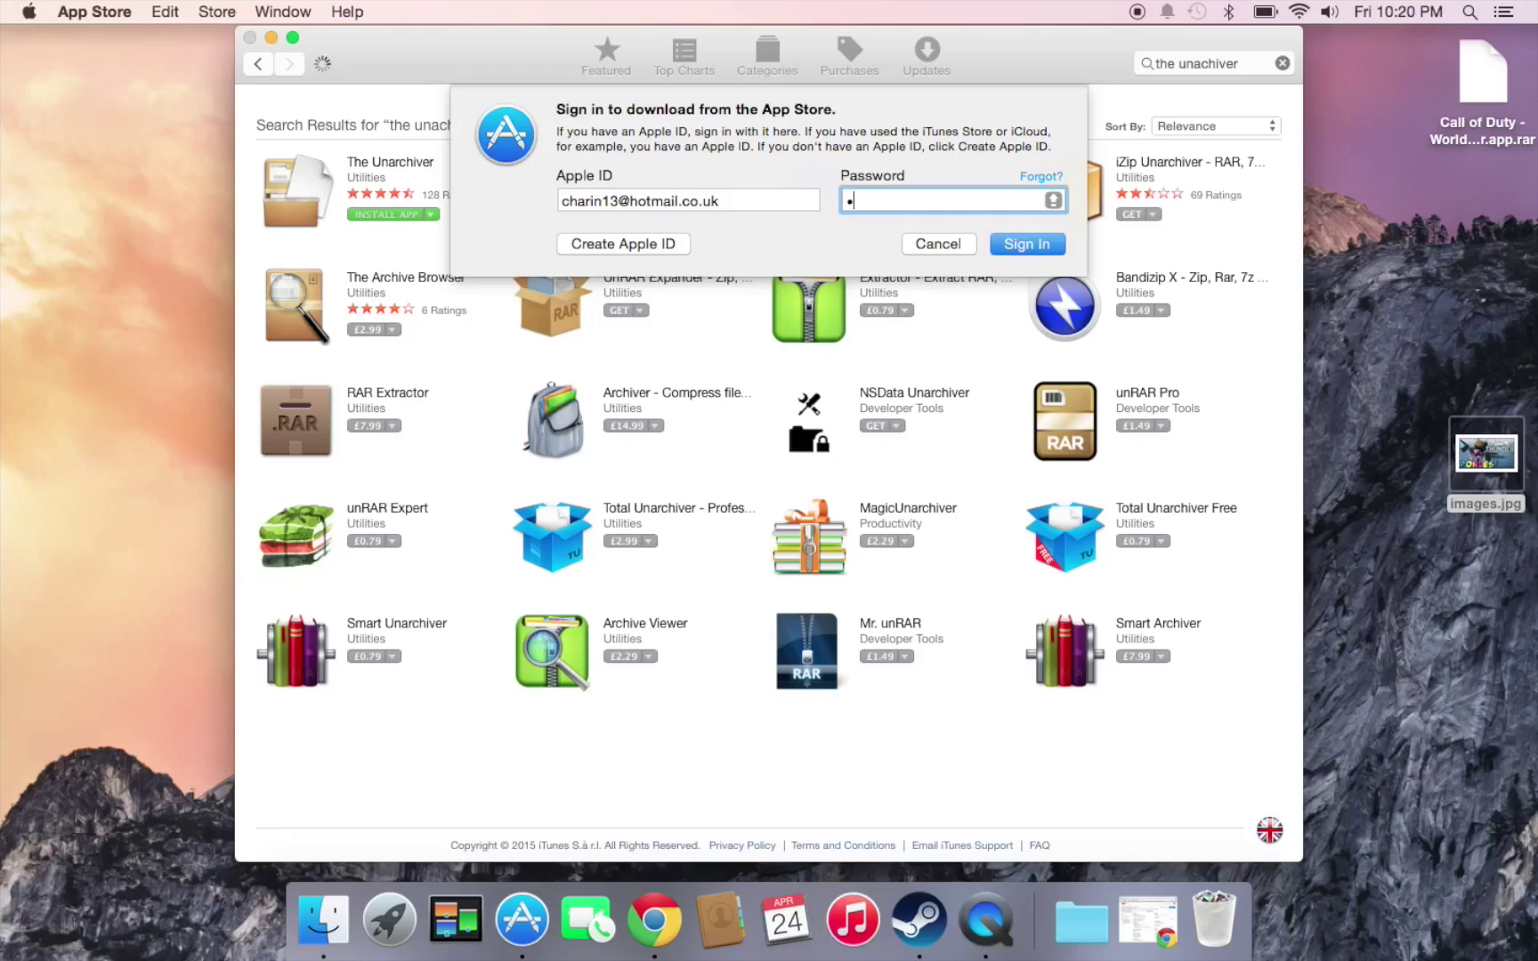
text(••••••••)
click(1032, 248)
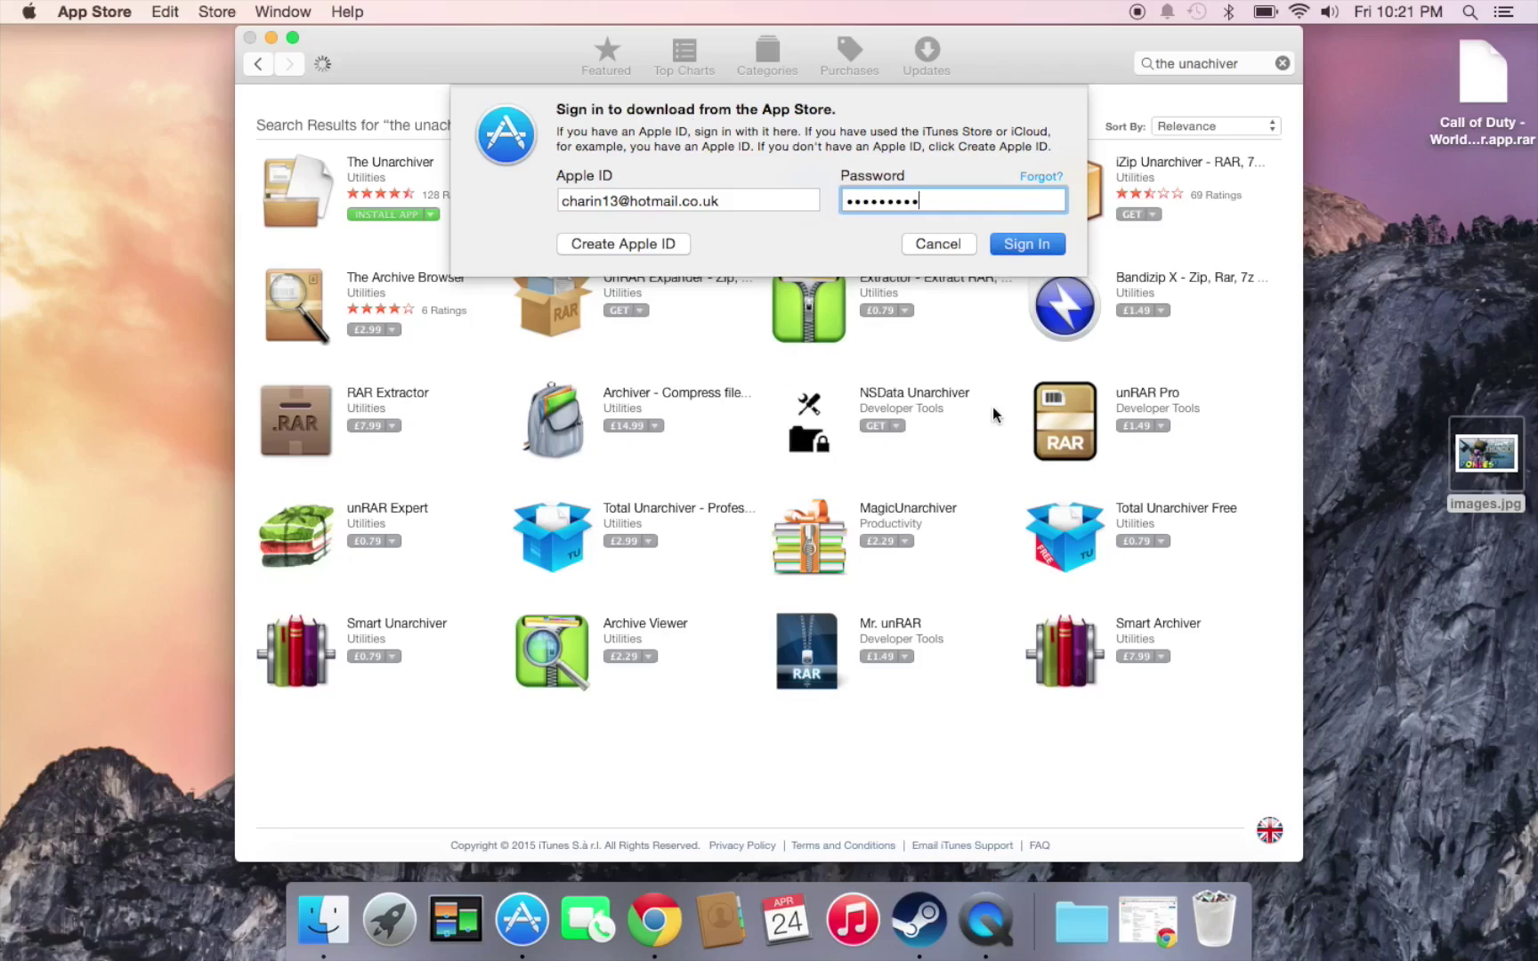
click(930, 249)
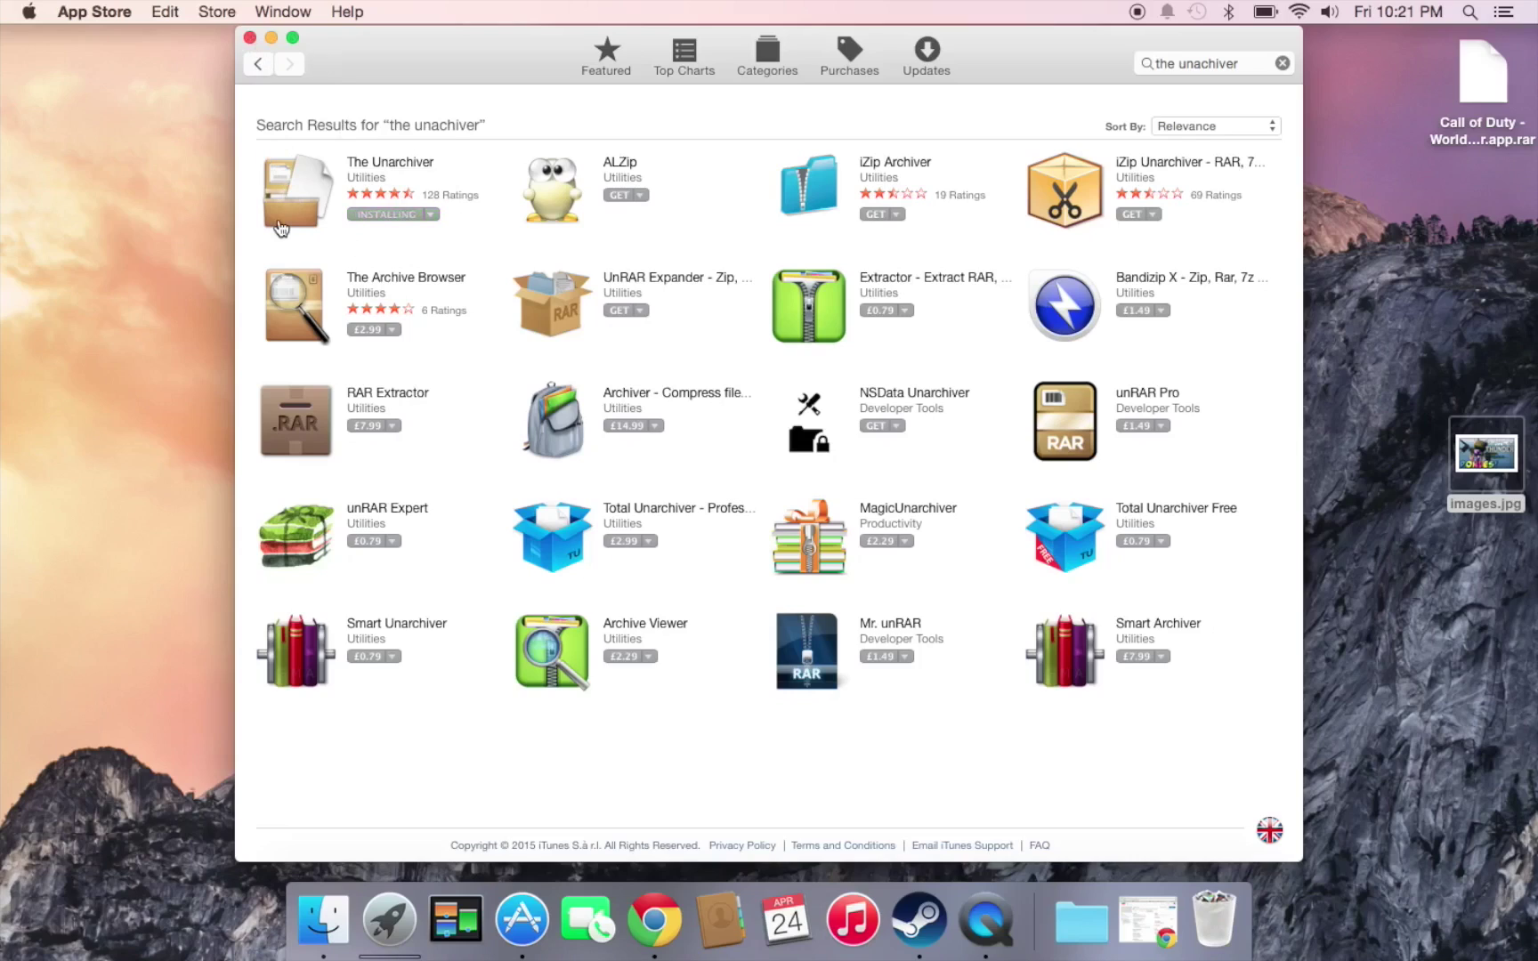
key(super+q)
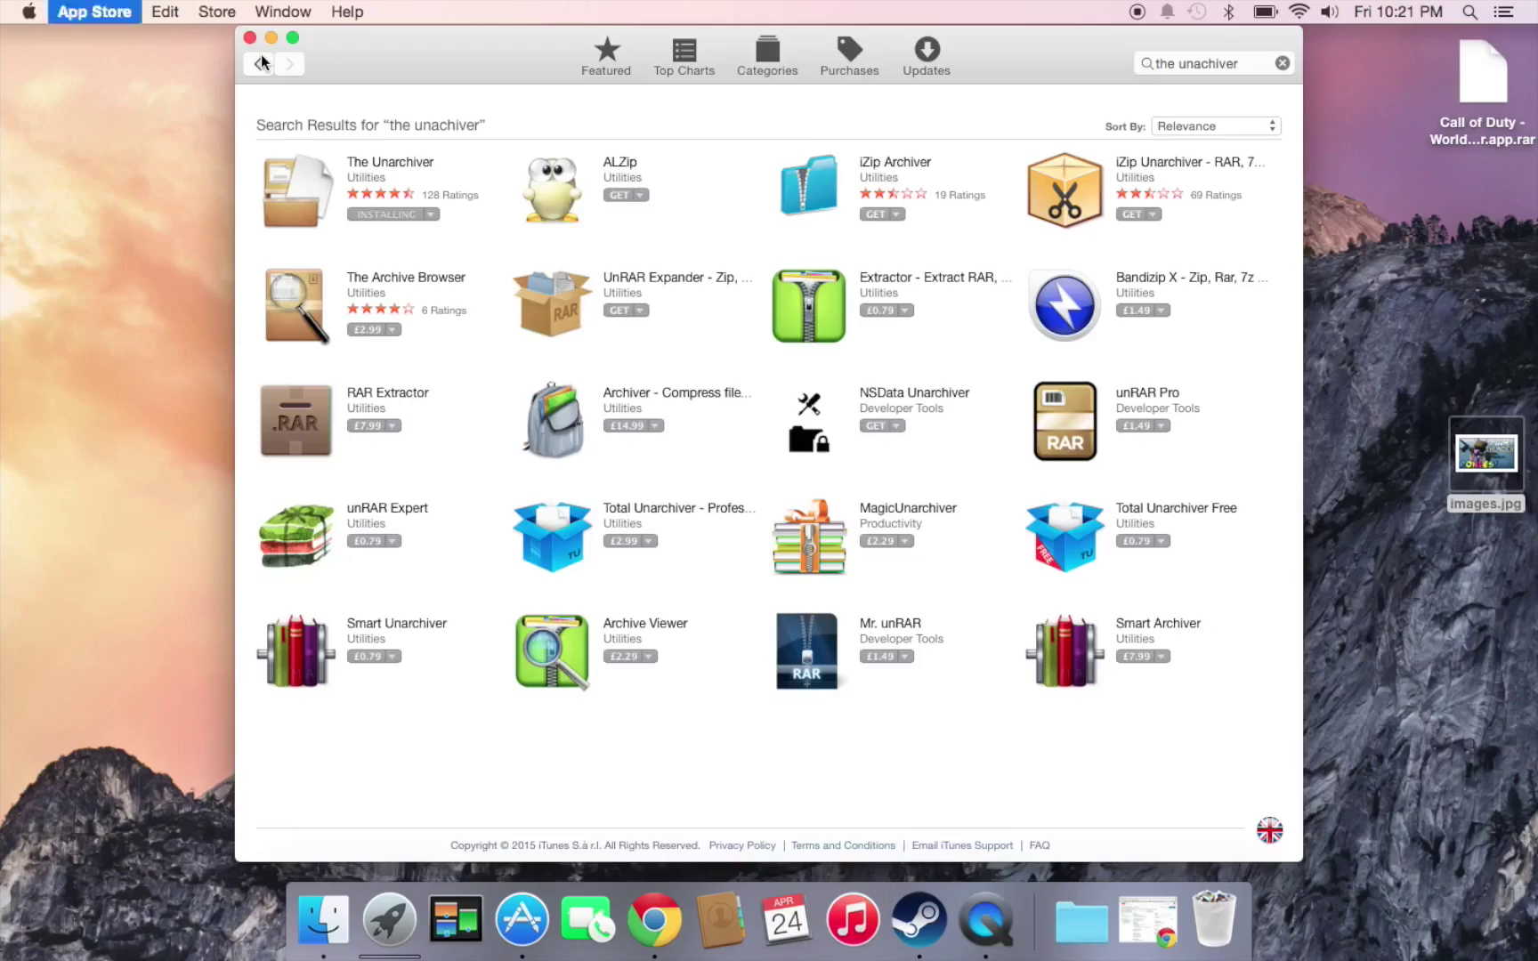
Browse the Launchpad app grid for the newly installed app
click(402, 920)
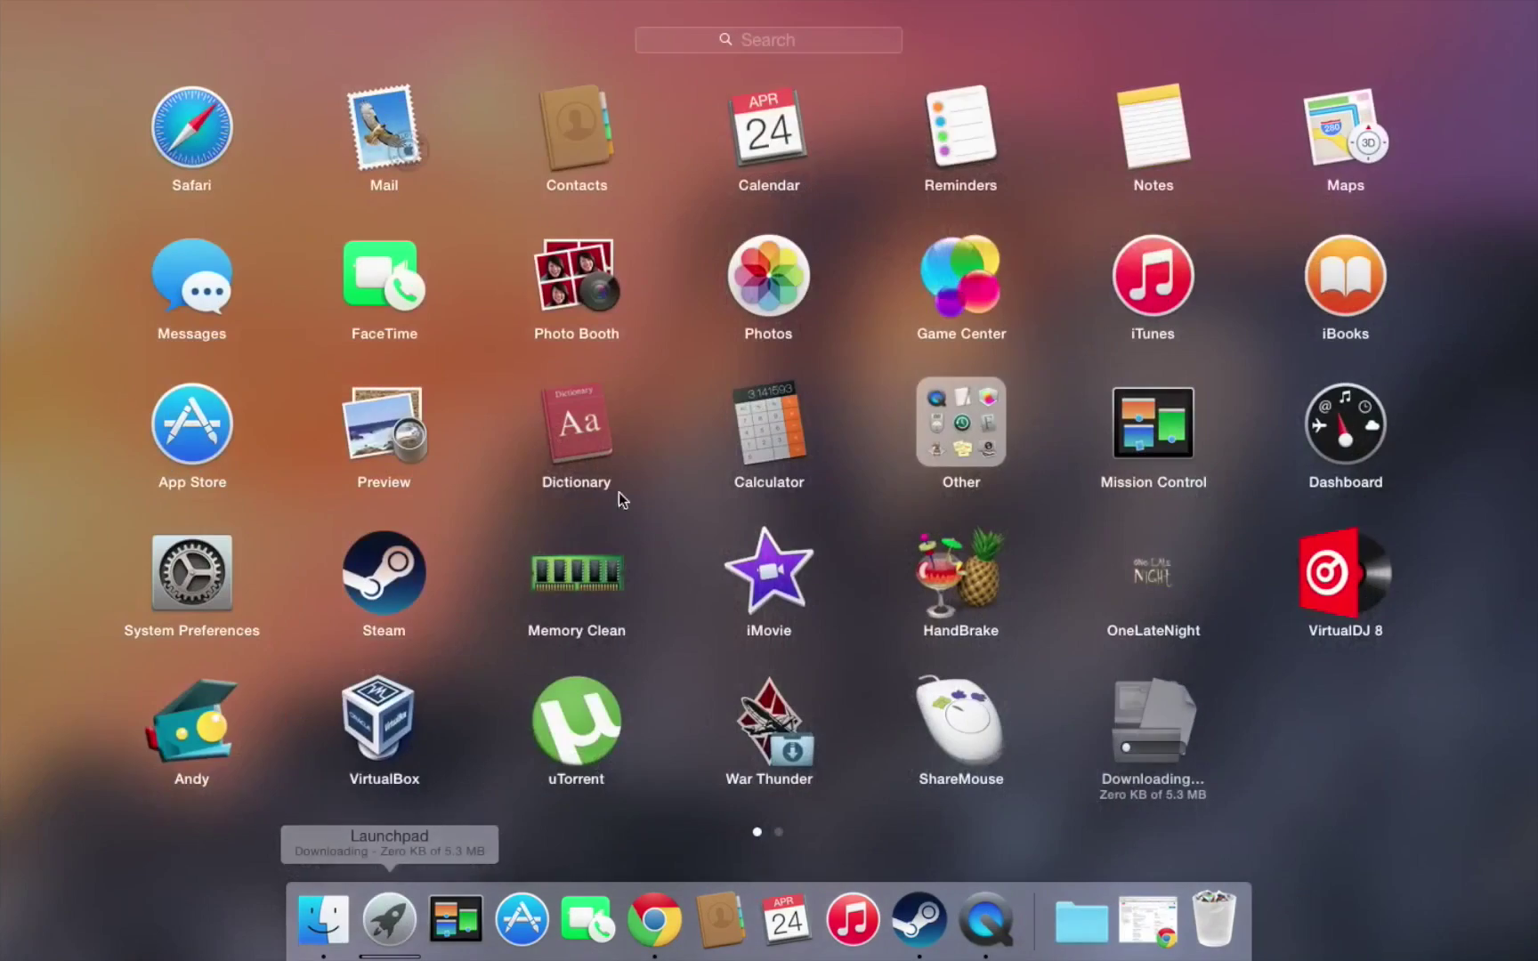
scroll(857, 672, right, 3)
scroll(857, 670, left, 3)
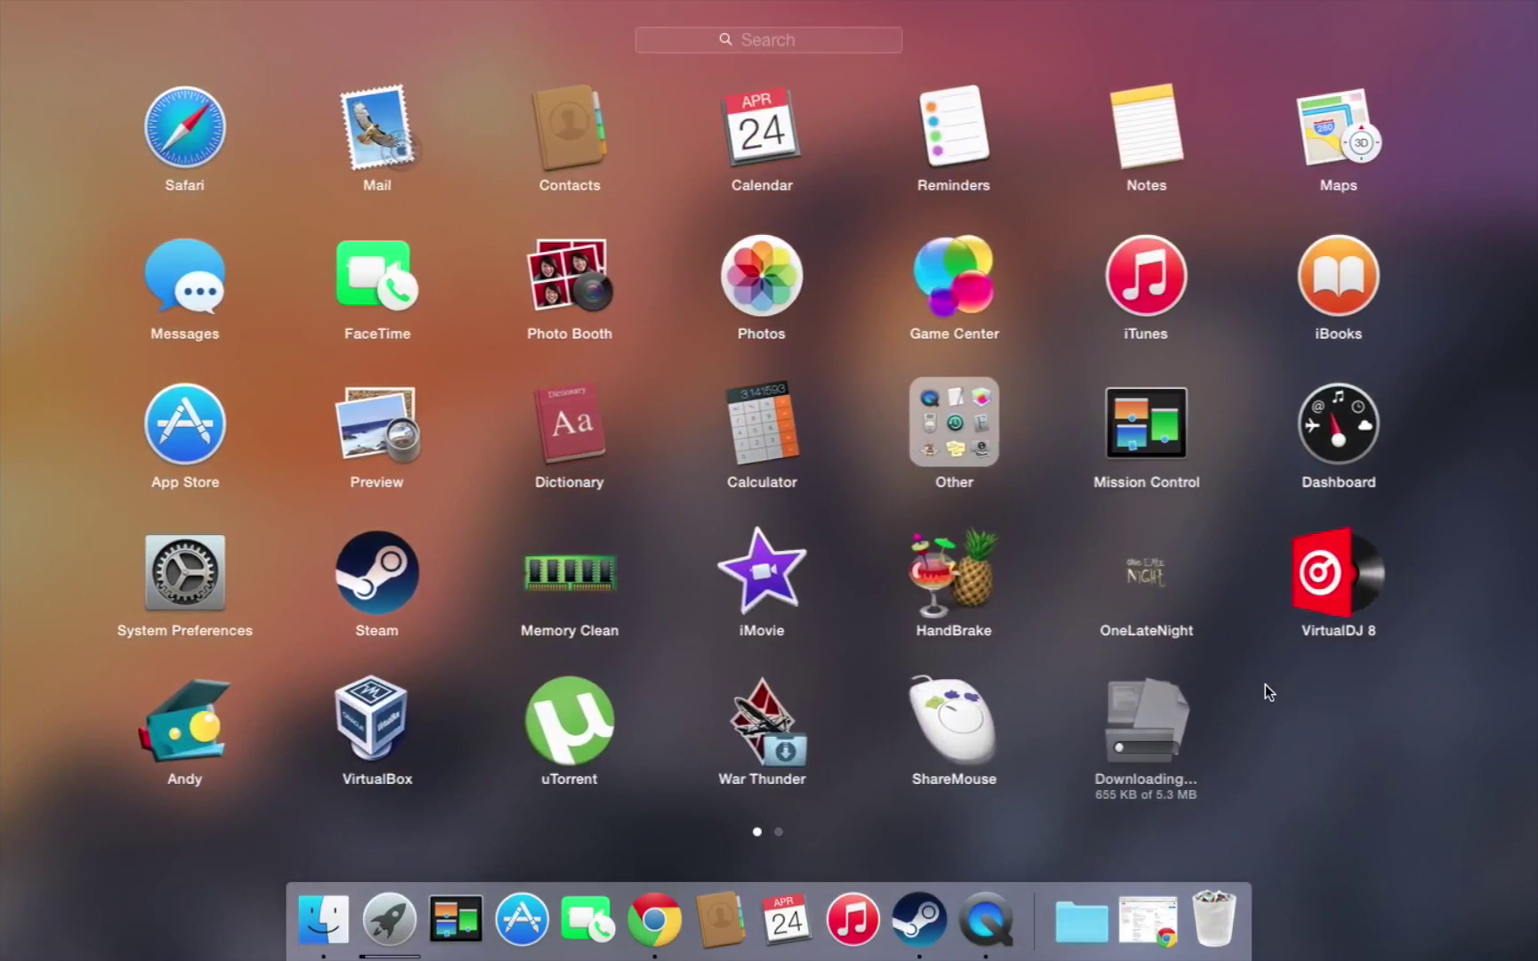
Move images.jpg from the desktop to the Trash, then reopen Launchpad
click(1022, 889)
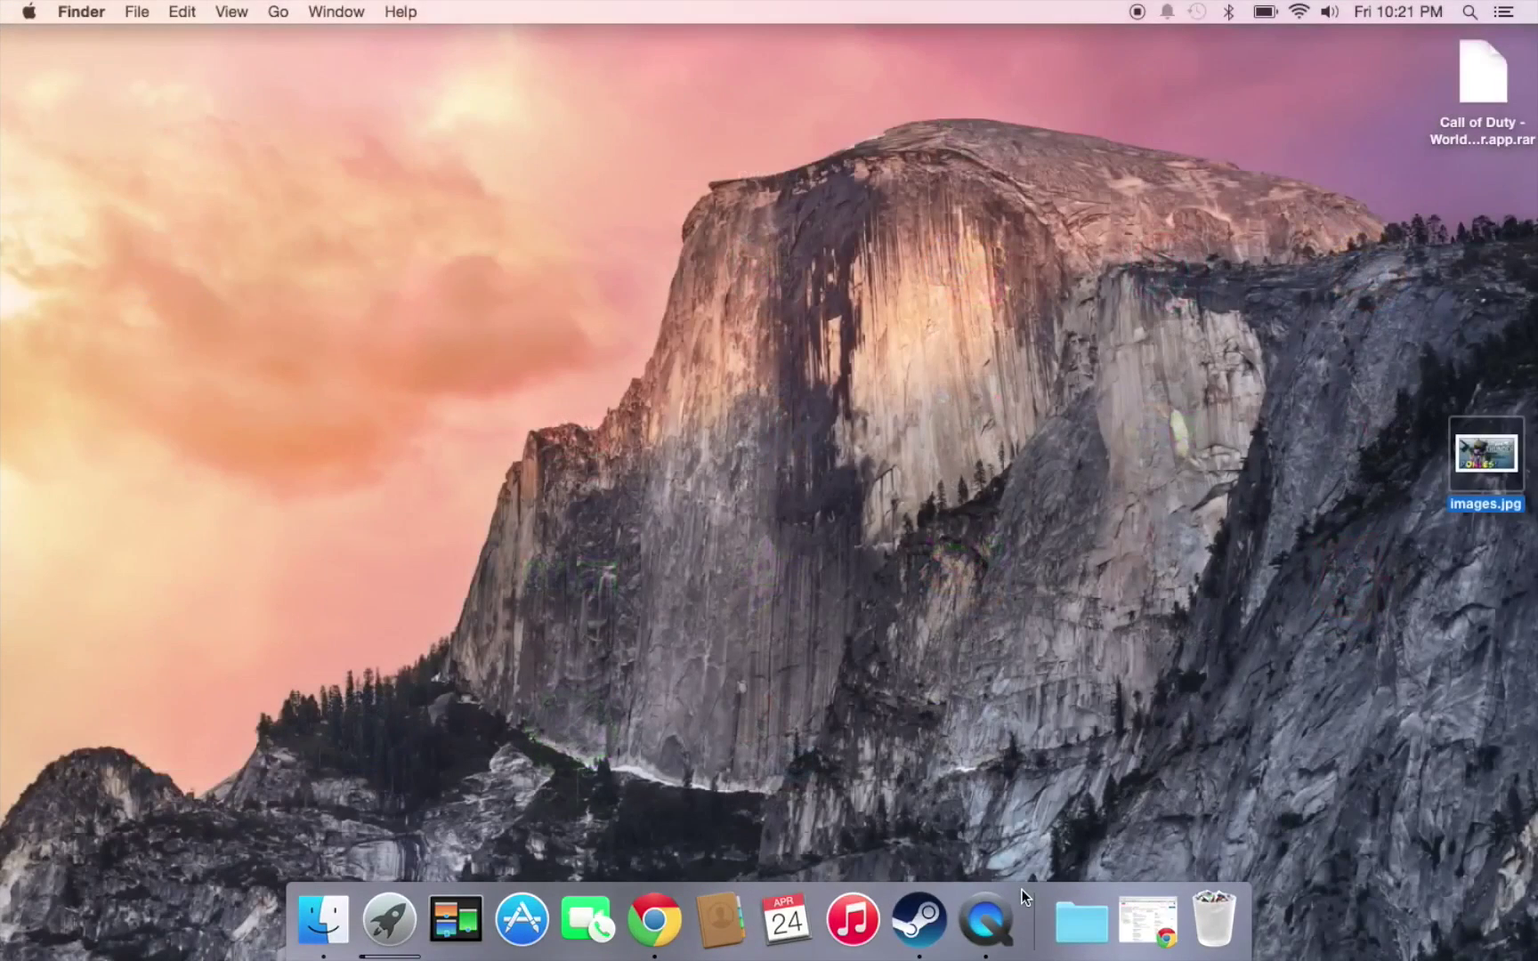
drag(1486, 454, 1219, 923)
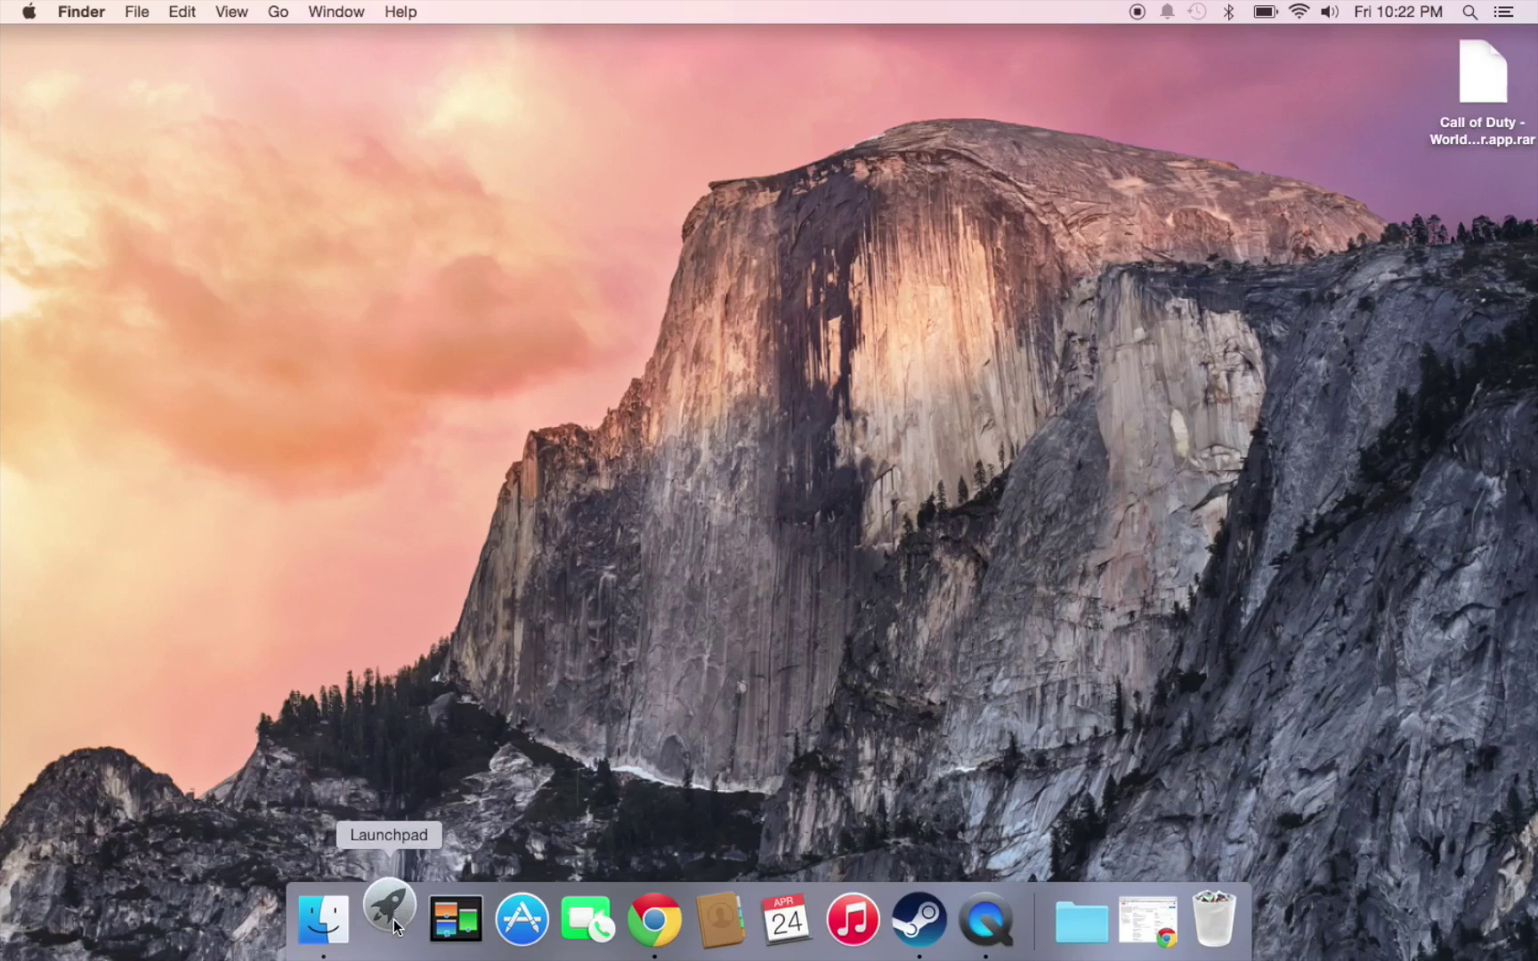
click(392, 923)
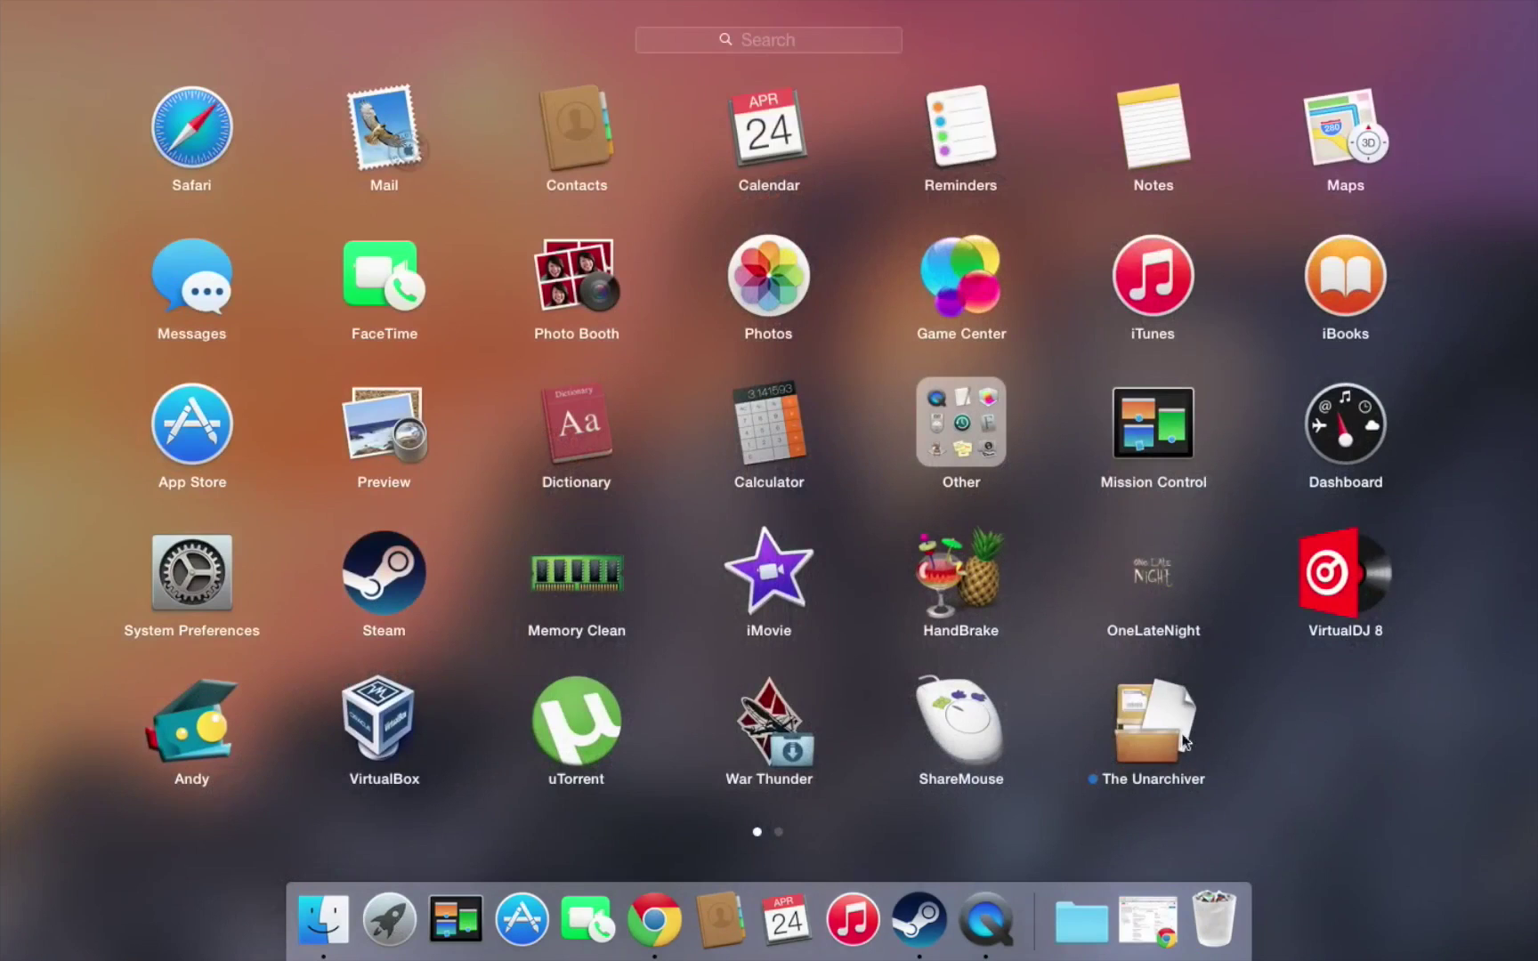
Launch The Unarchiver and have archives extract into the same folder as the archive
click(1152, 732)
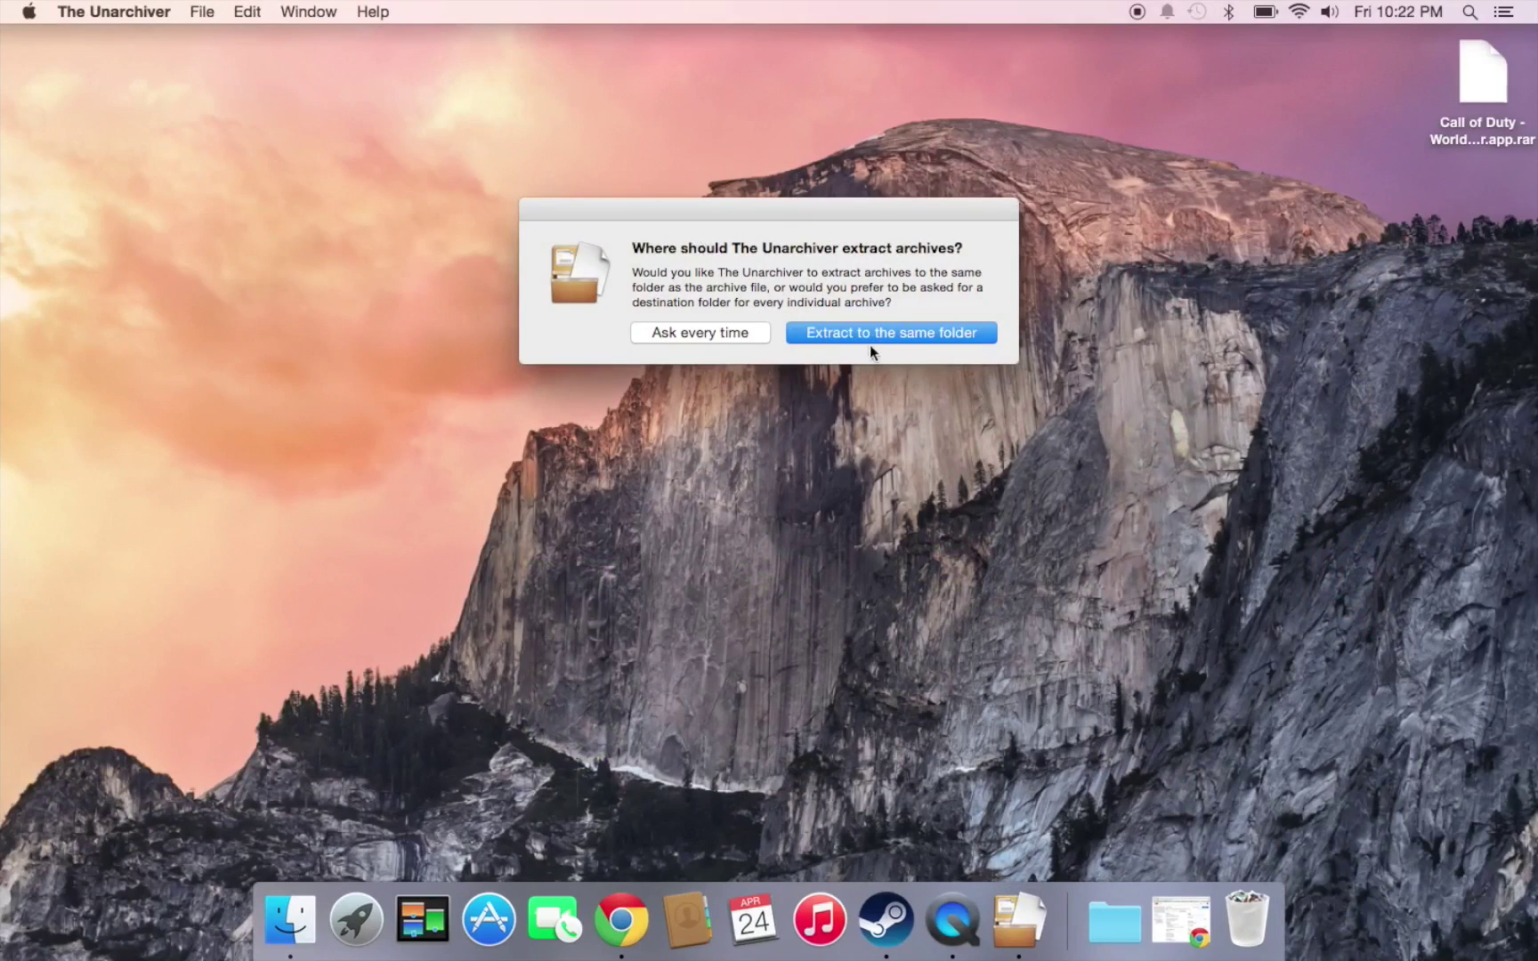
click(867, 336)
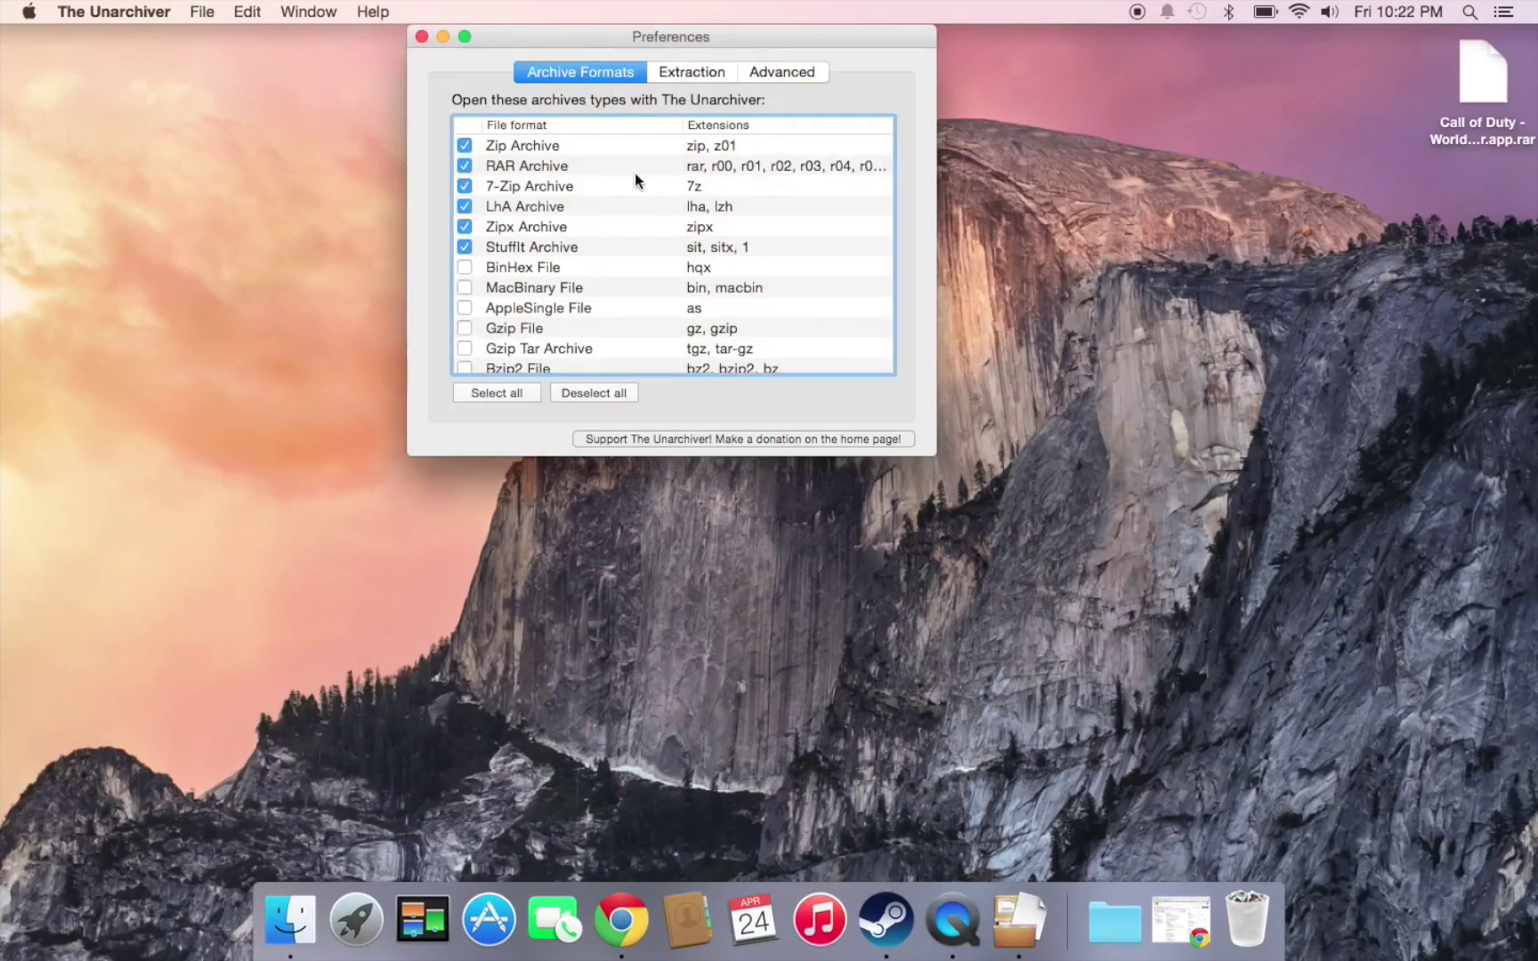
Select all archive formats, then review the Extraction and Advanced preference tabs
scroll(630, 367, down, 10)
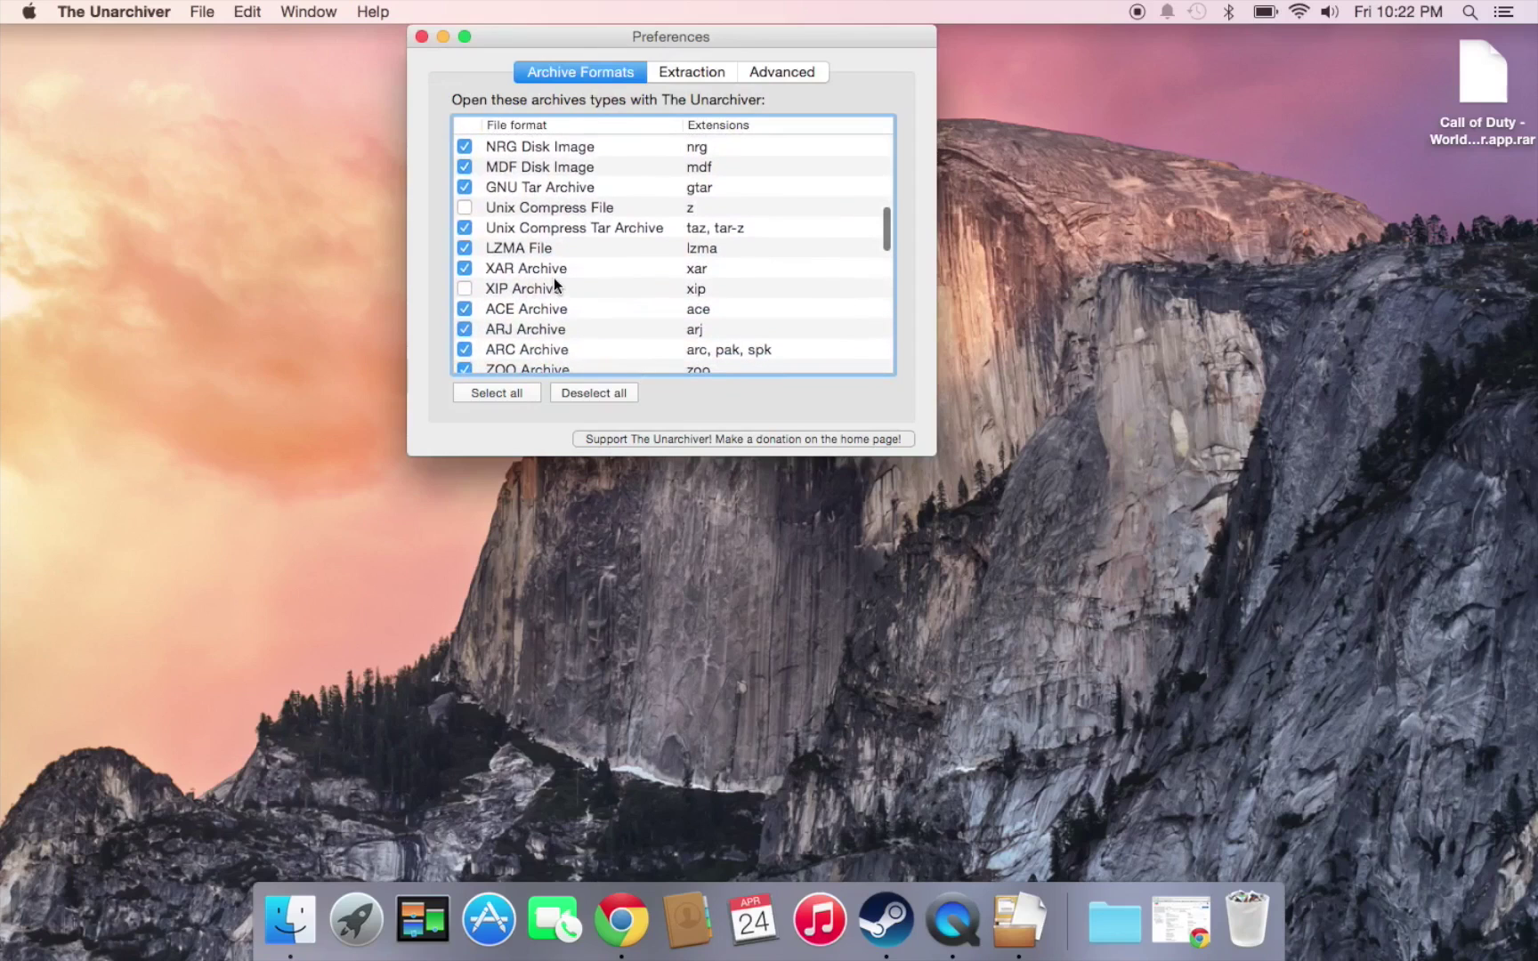
scroll(554, 276, down, 15)
scroll(553, 283, down, 3)
scroll(553, 283, up, 20)
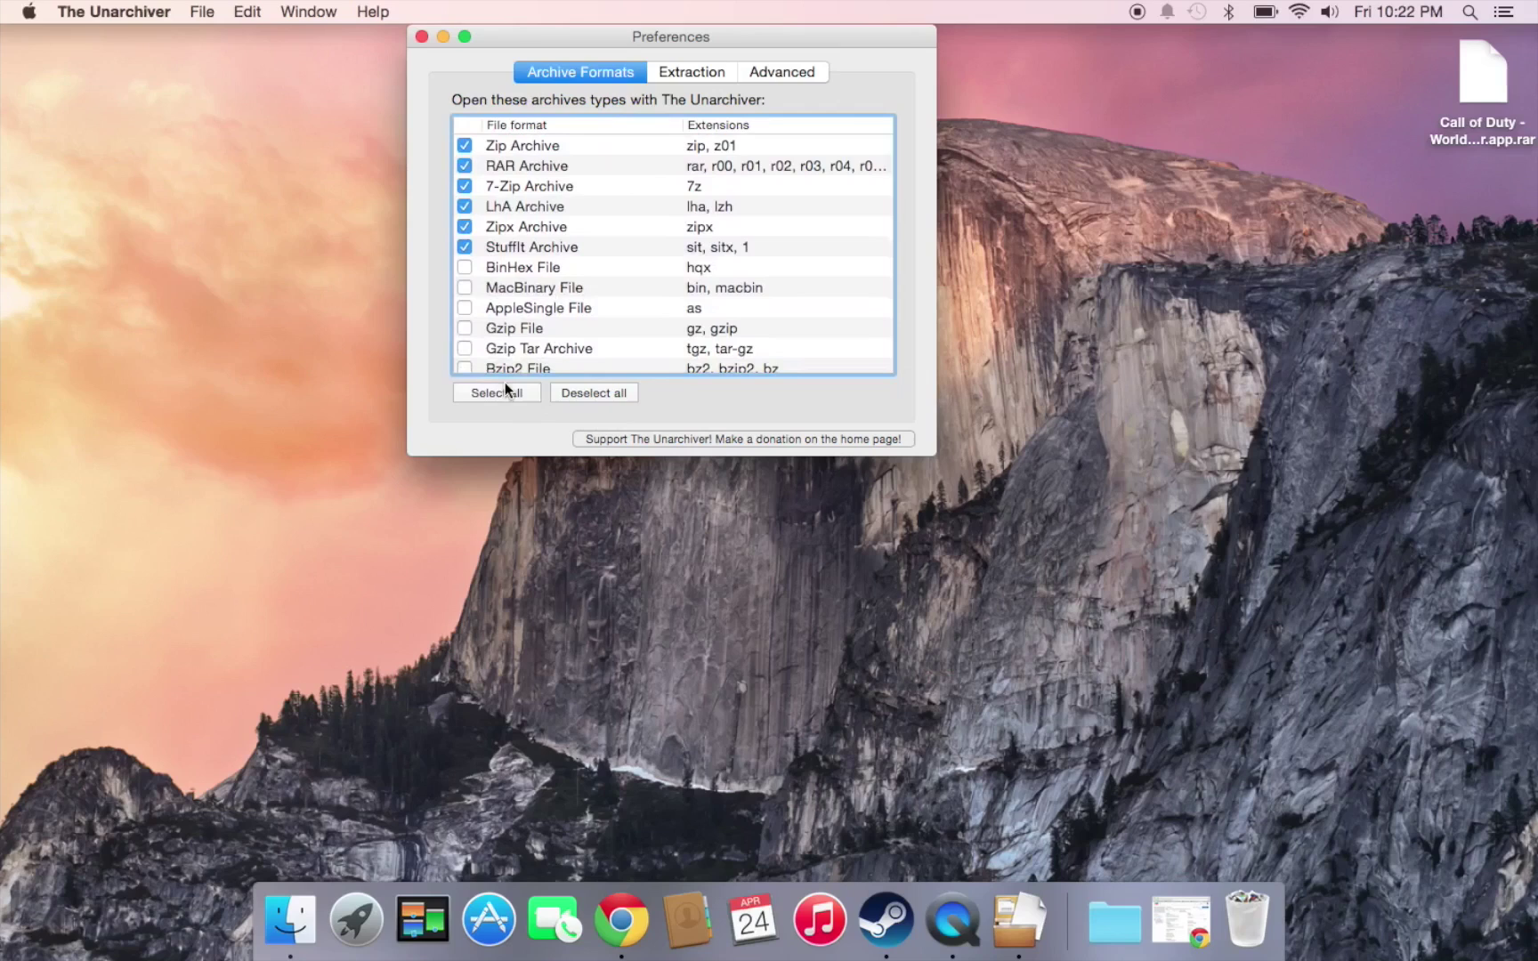
click(529, 397)
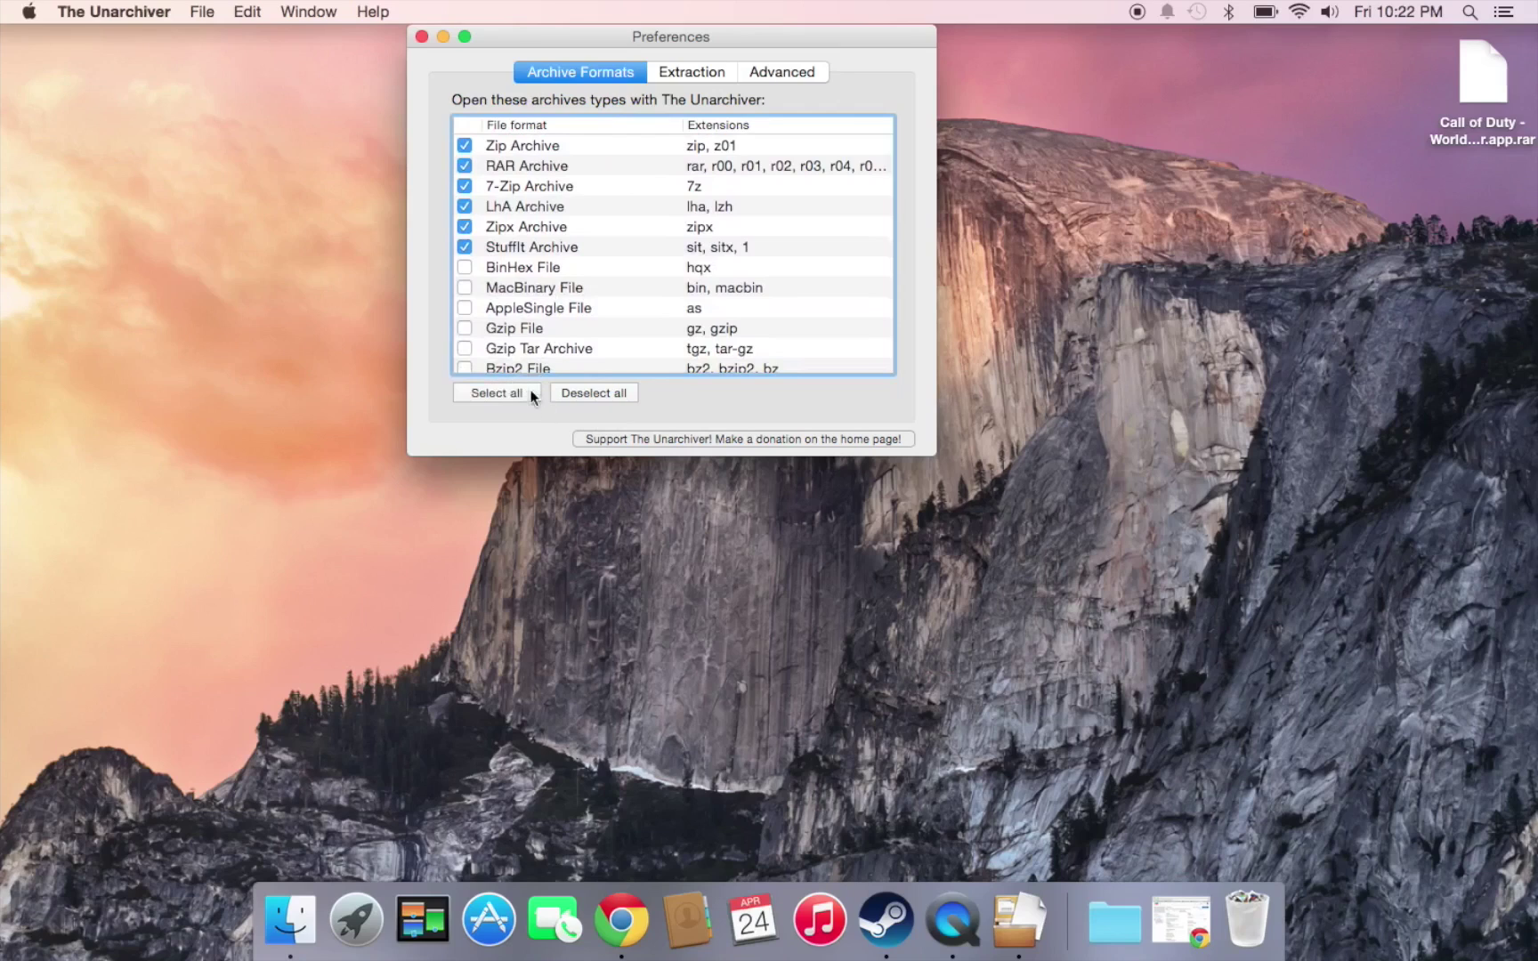
click(715, 78)
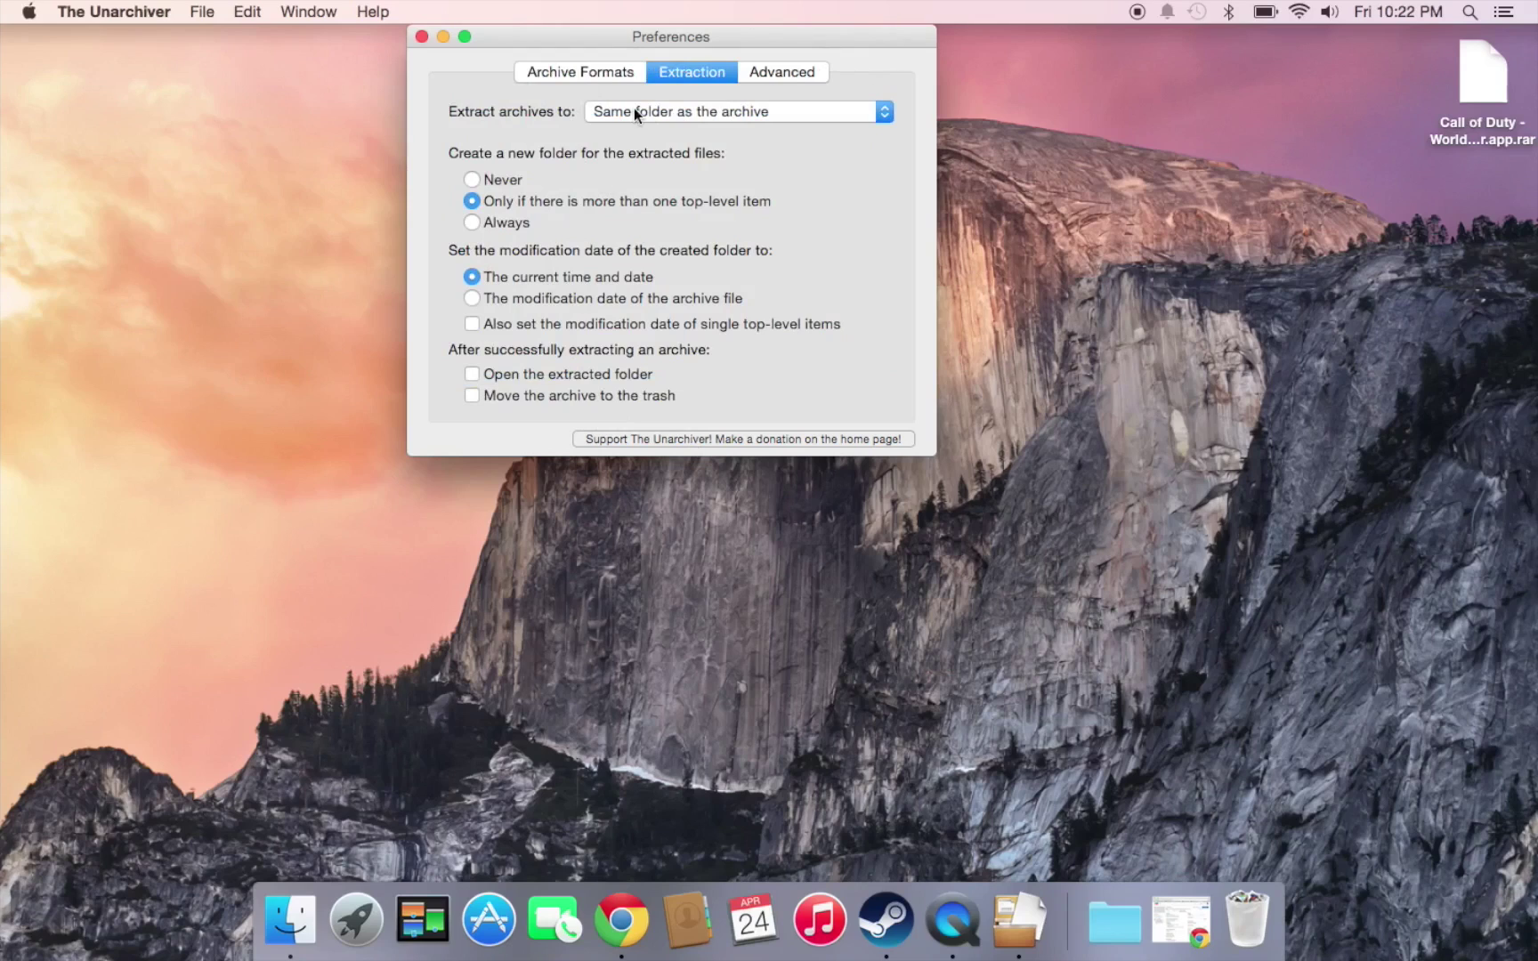
click(782, 71)
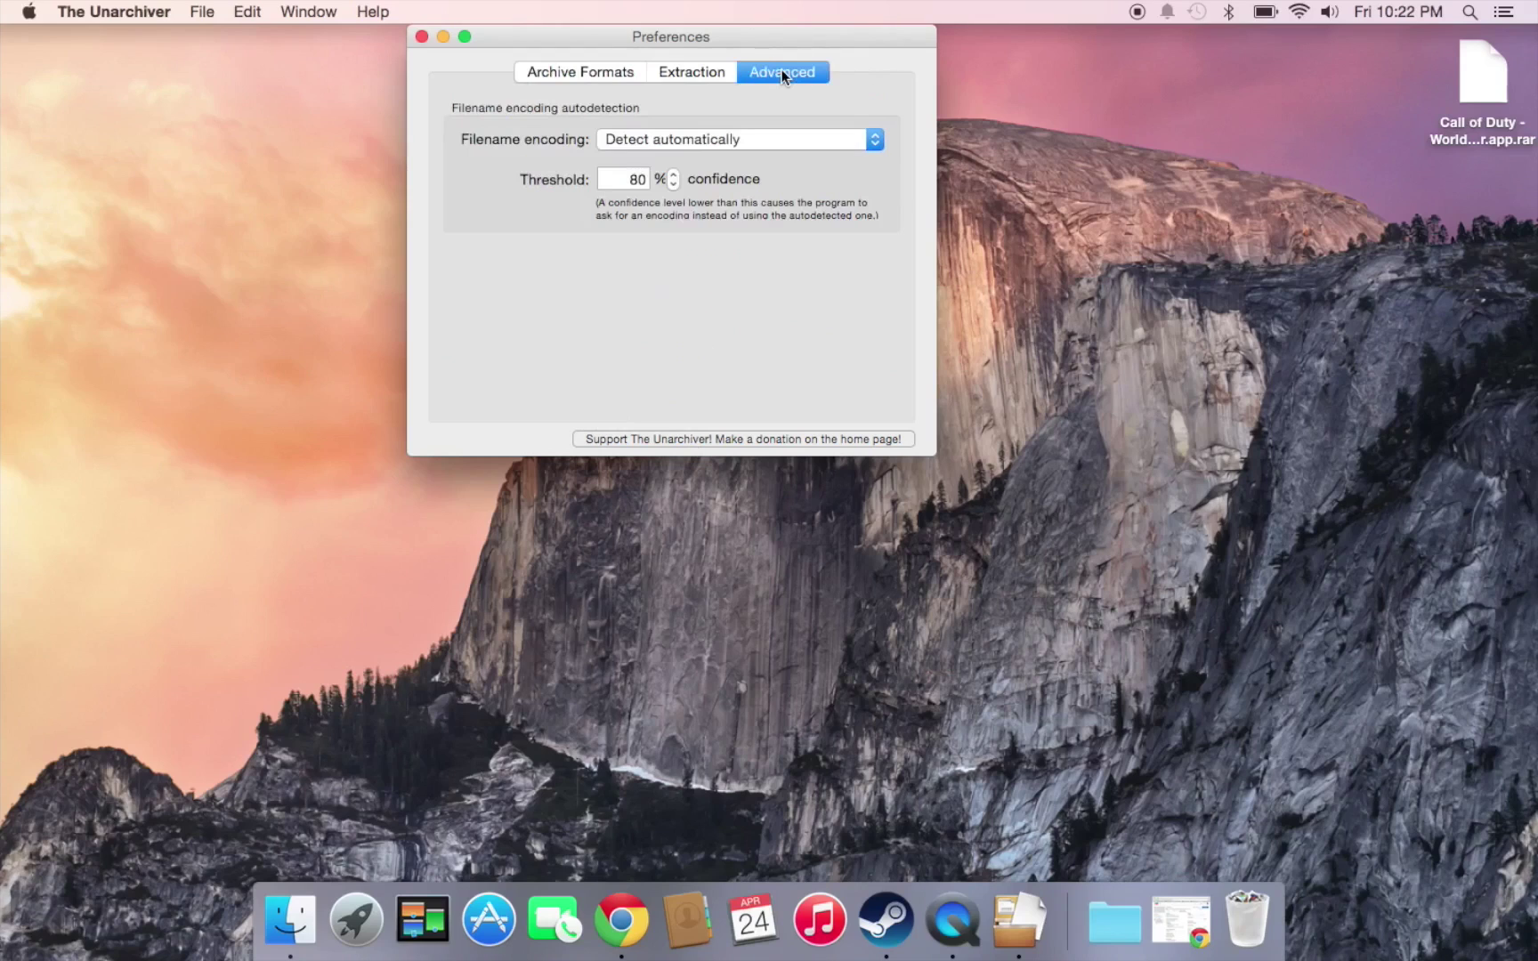
Close preferences, open the desktop Call of Duty .rar, and move its dialog top-left
click(419, 39)
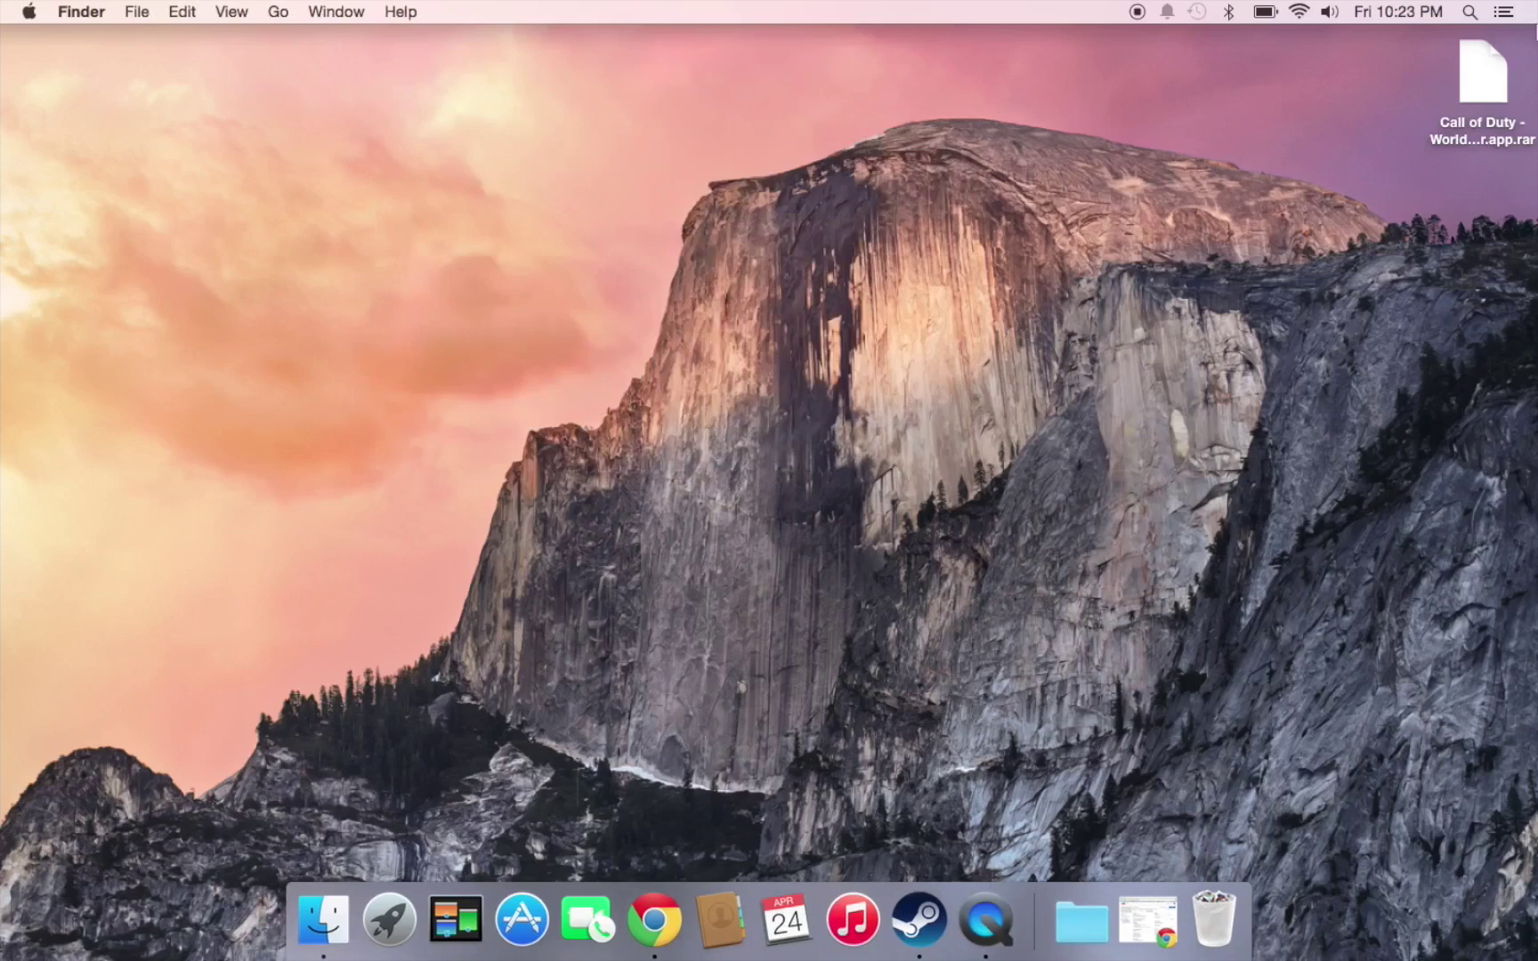
double_click(1481, 91)
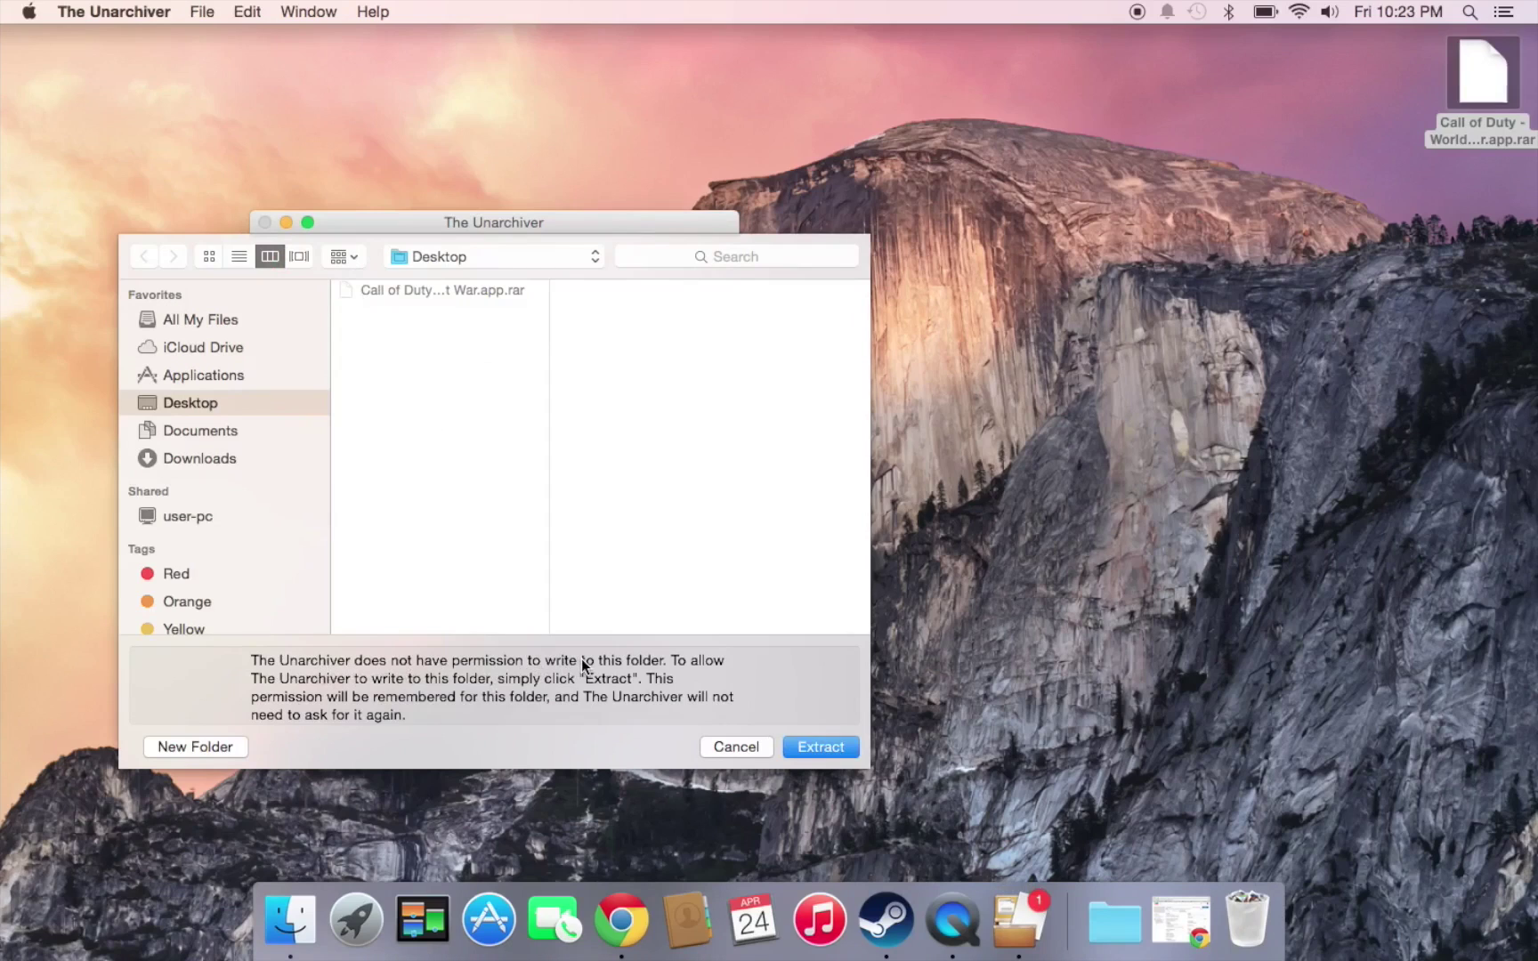
click(27, 8)
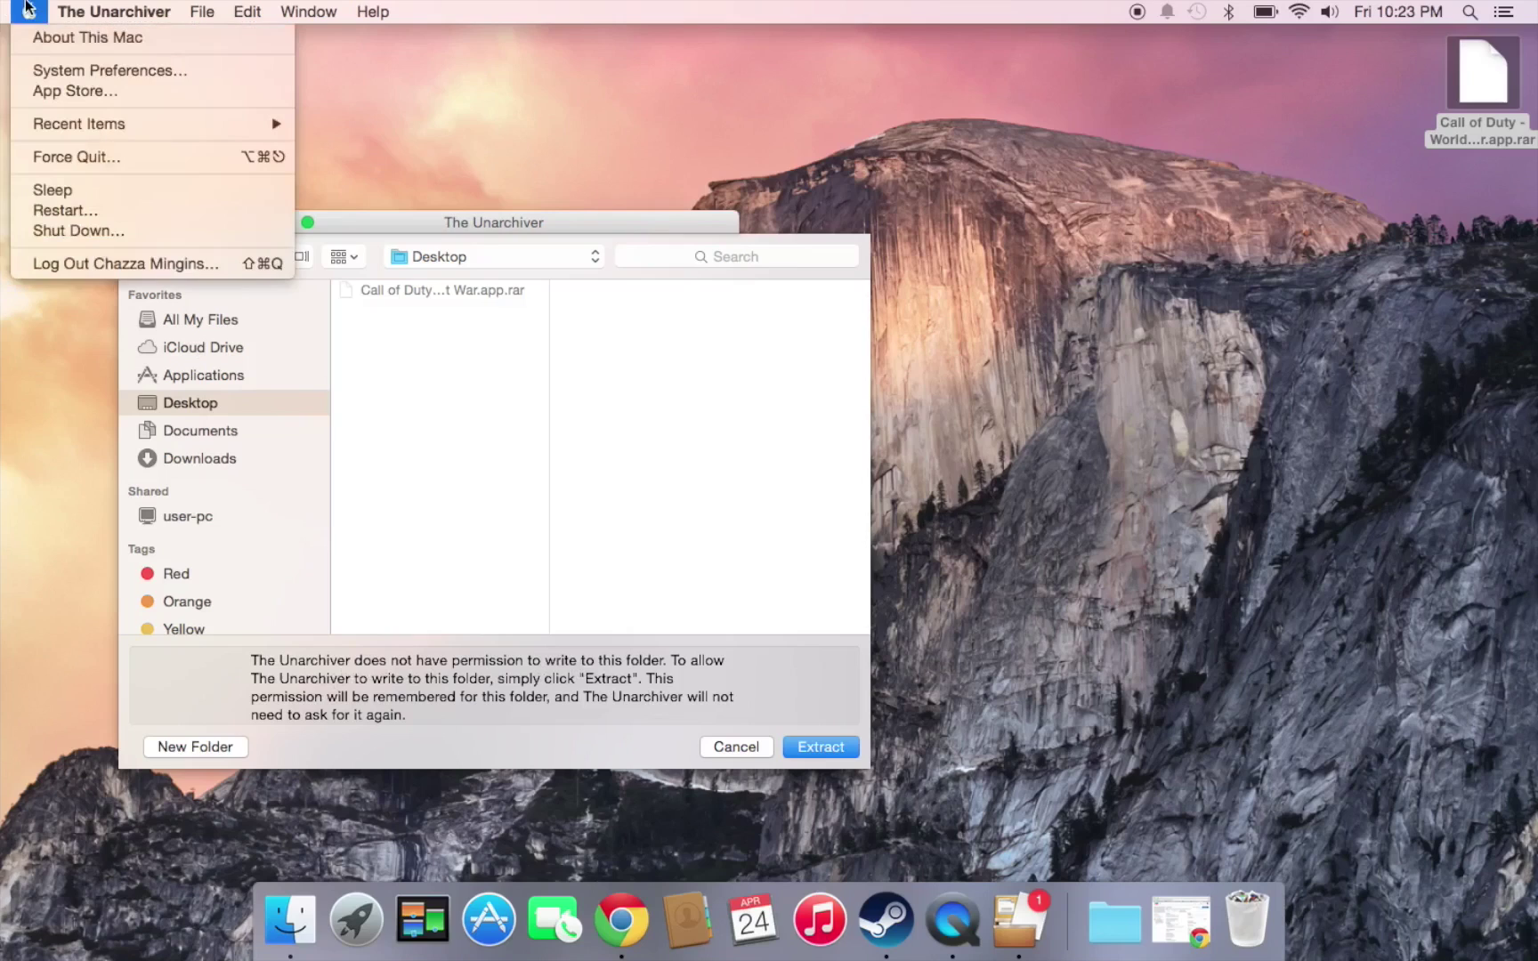
click(56, 73)
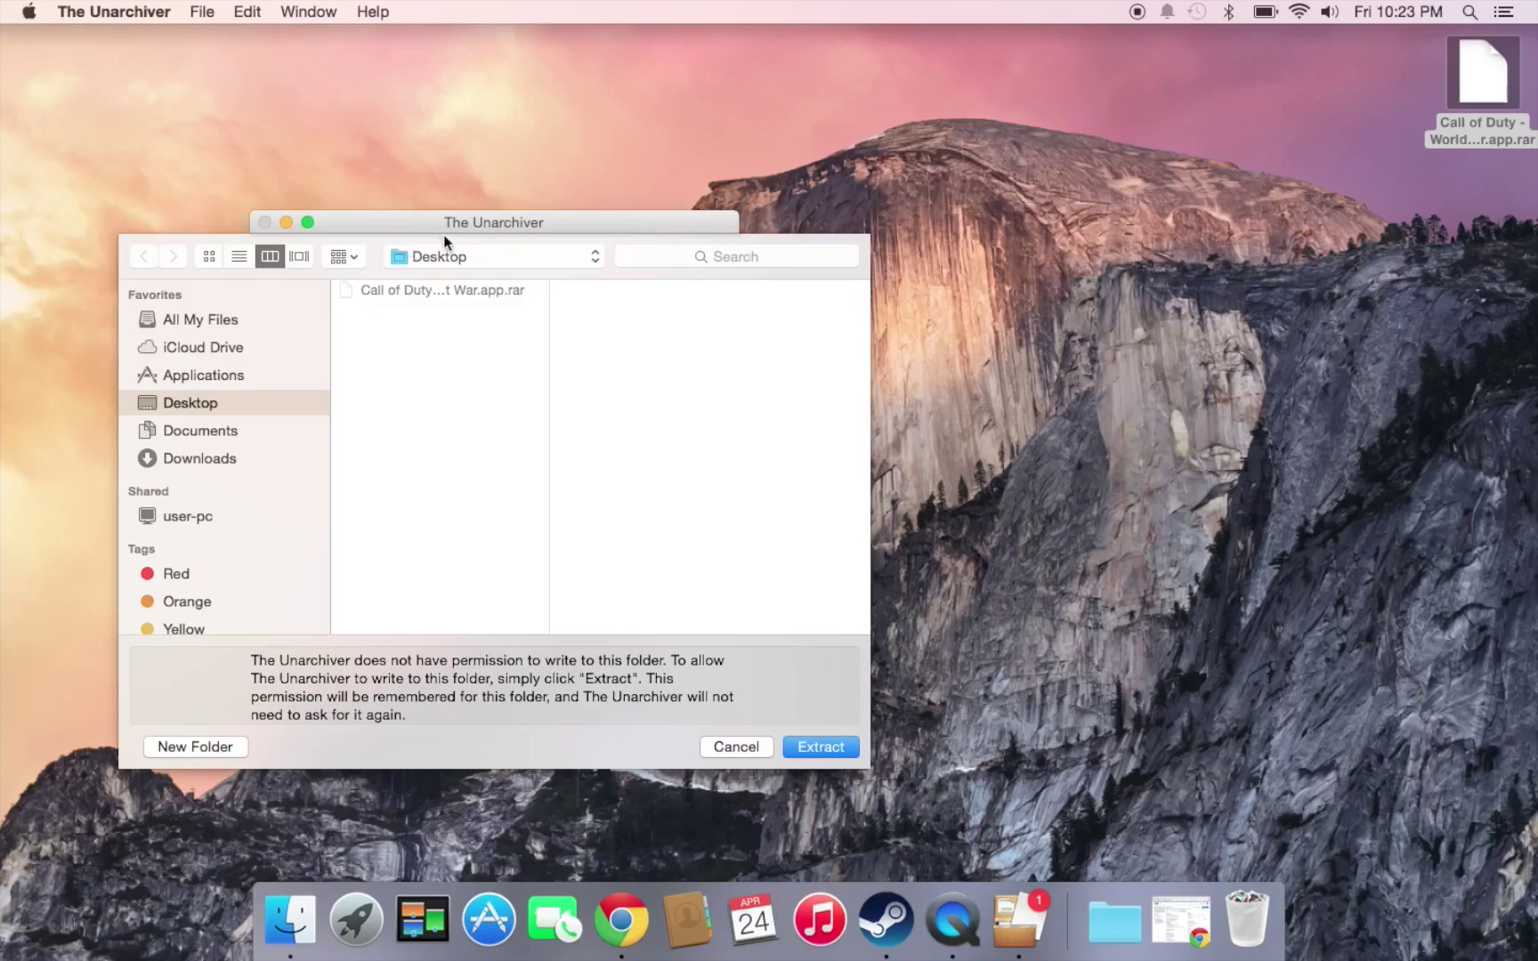
drag(476, 228, 354, 63)
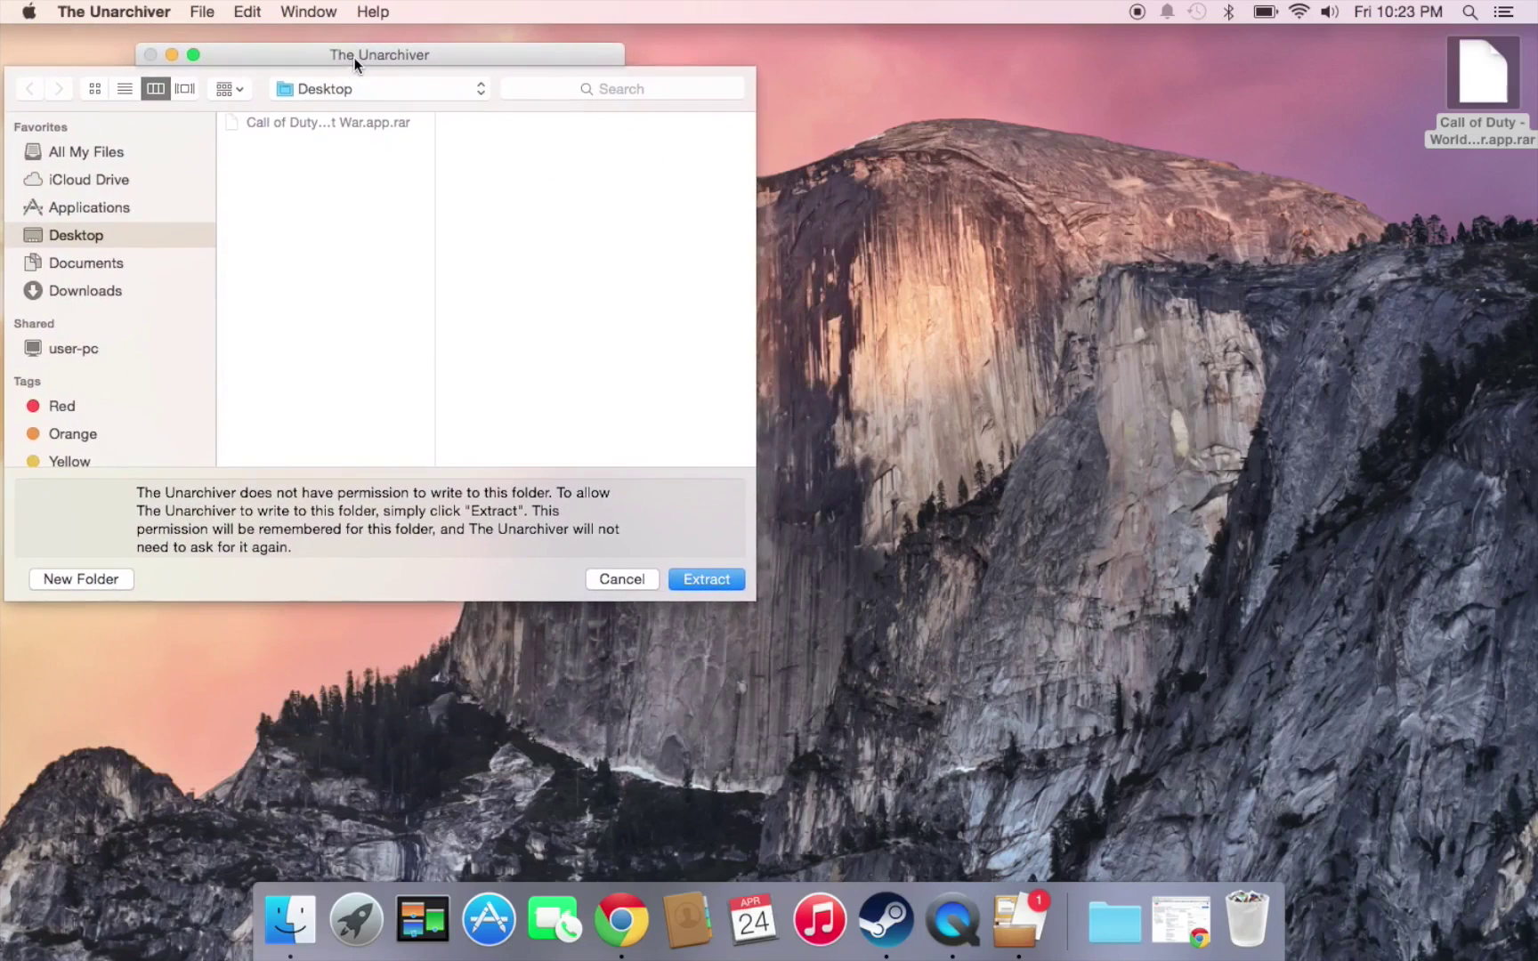
Open System Preferences from the Apple menu
click(846, 106)
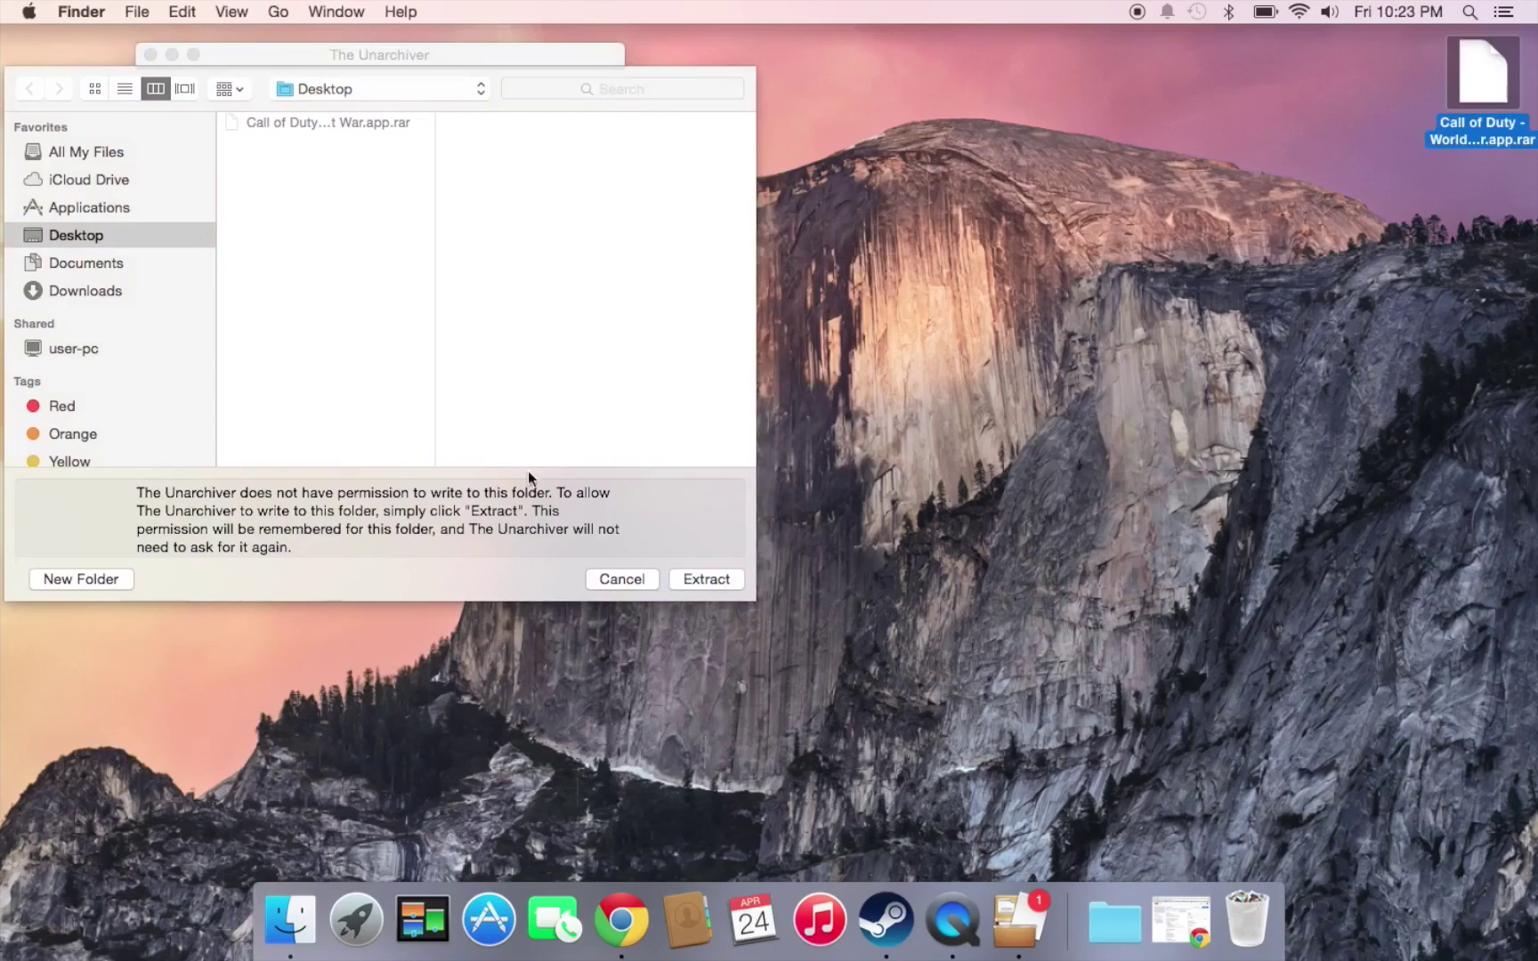
click(29, 11)
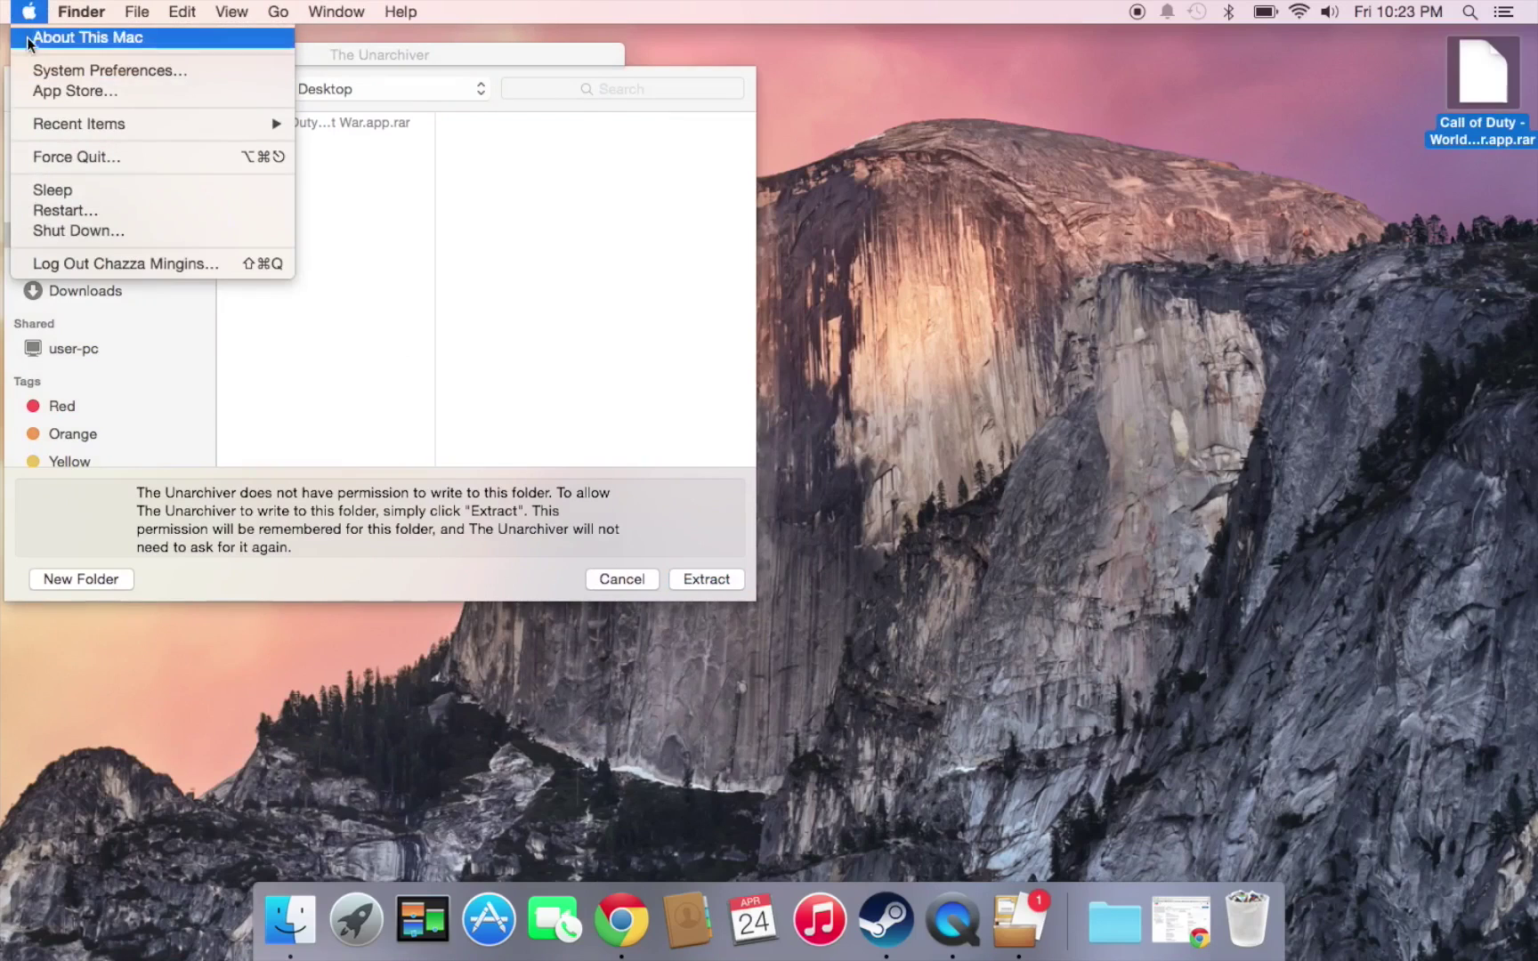
click(36, 70)
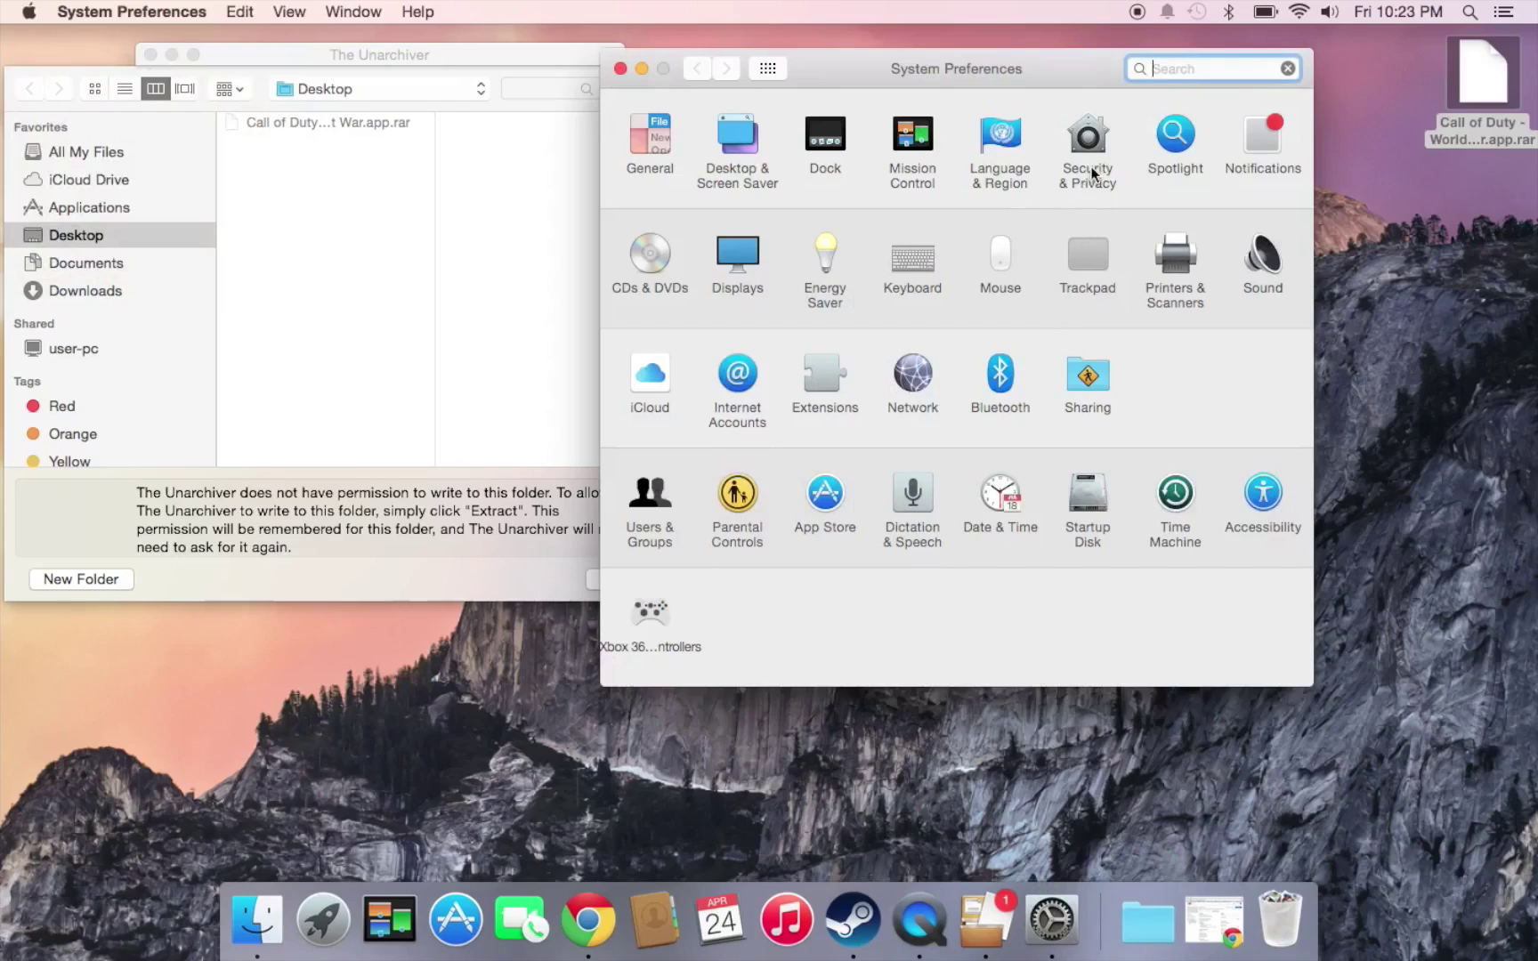
Go to Security & Privacy > Accessibility and enter the account password to unlock
click(1095, 143)
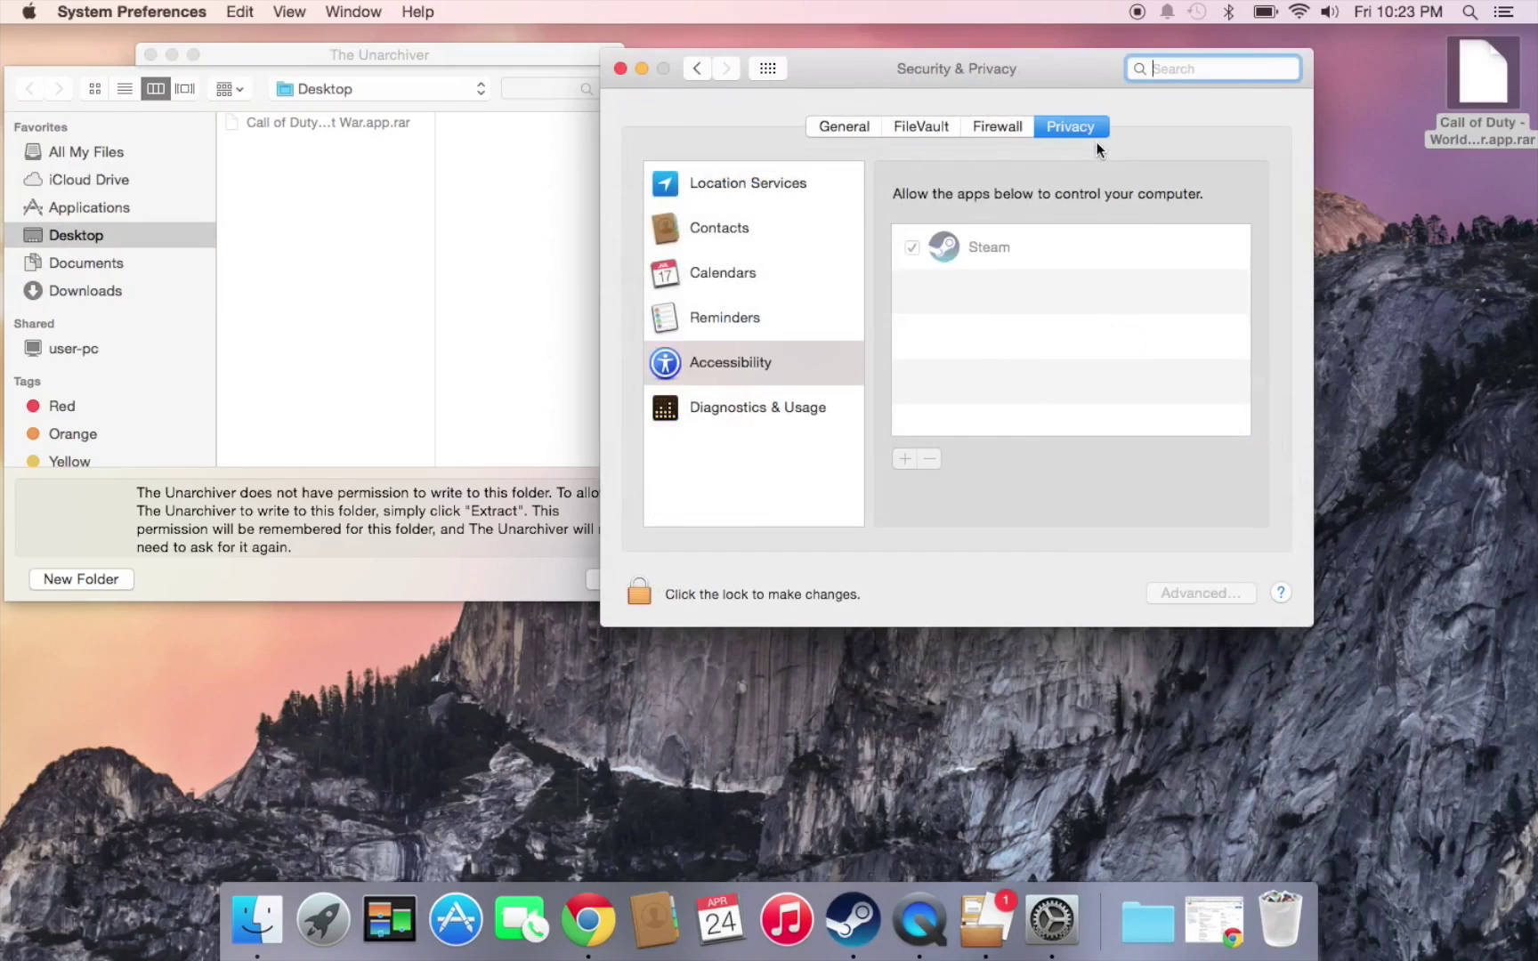
click(694, 370)
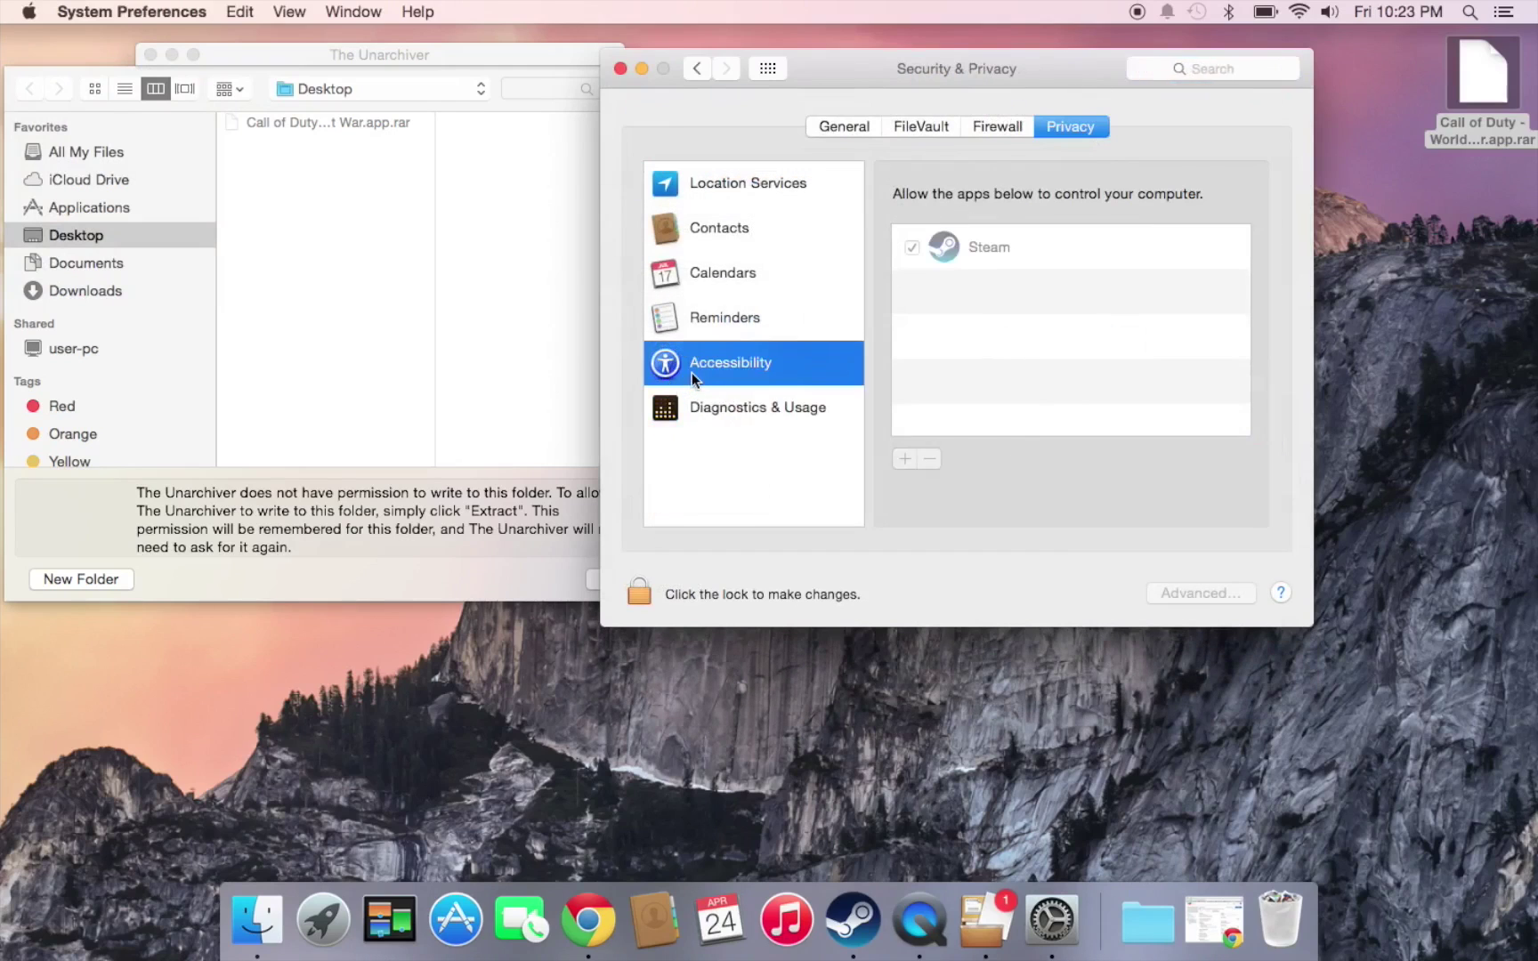
click(633, 595)
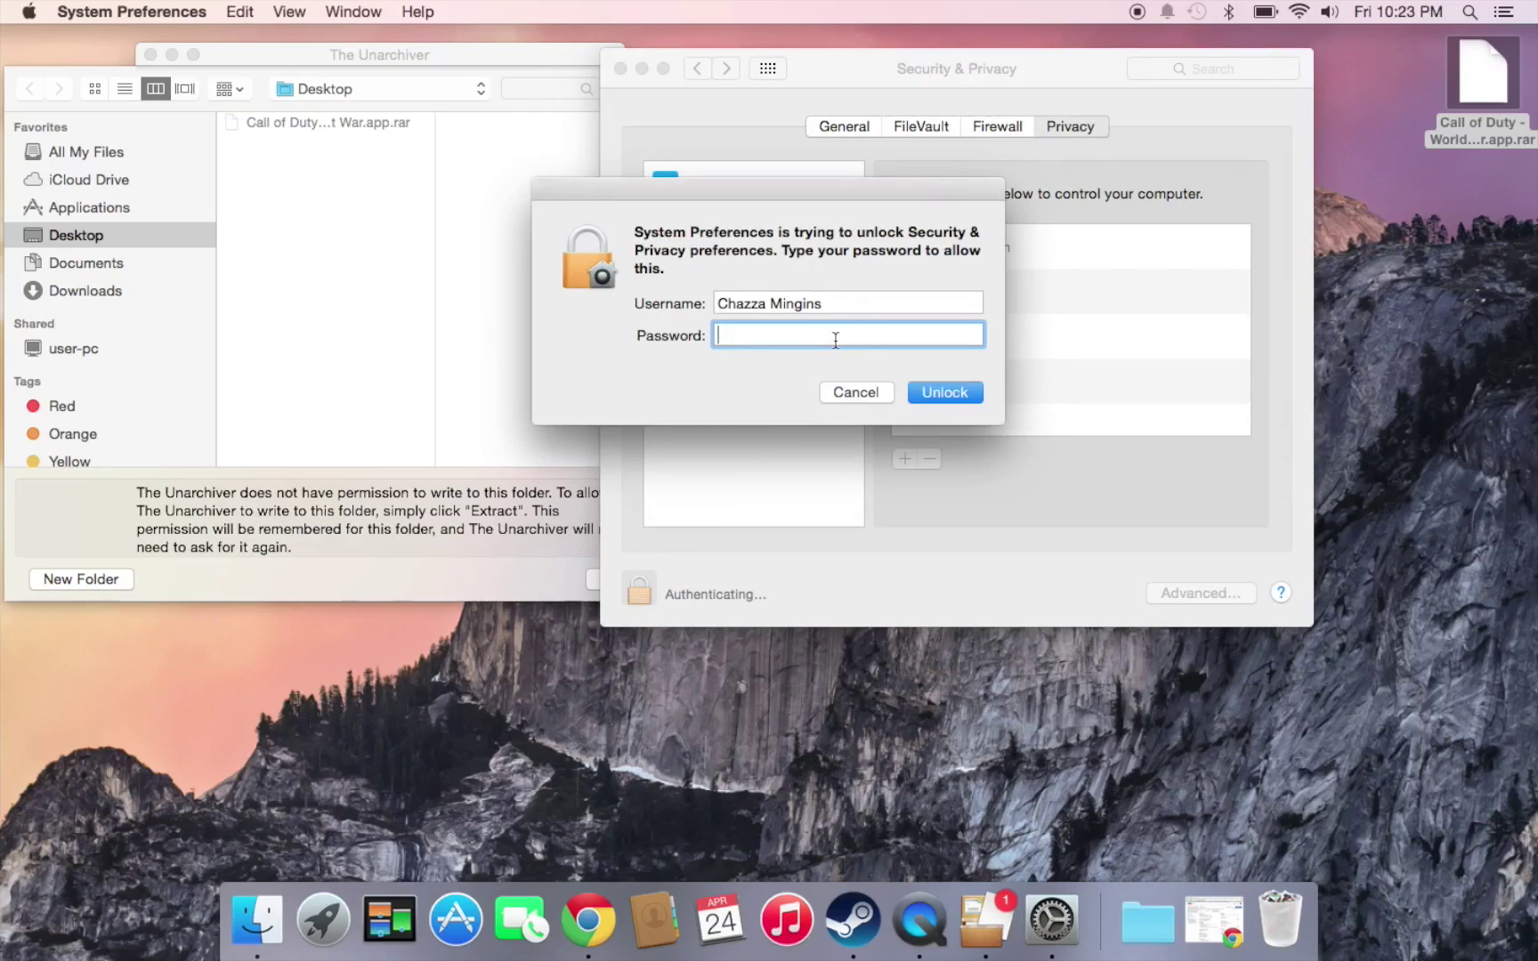
text(•••••••••)
Unlock the settings and add The Unarchiver from Applications to the Accessibility list
click(959, 393)
click(904, 461)
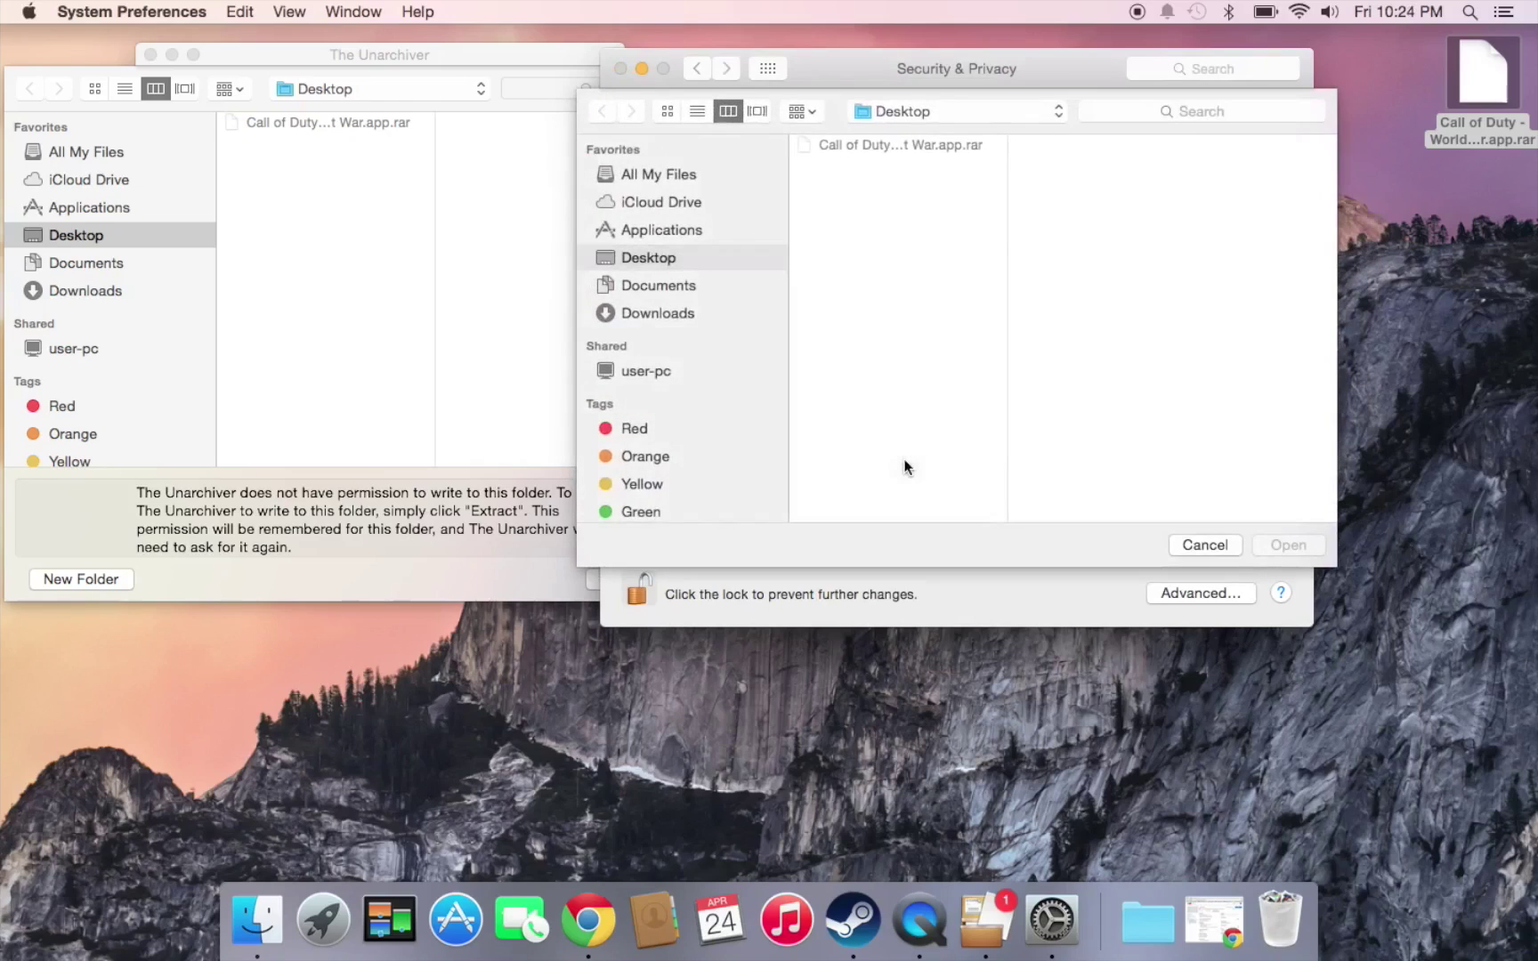
click(638, 233)
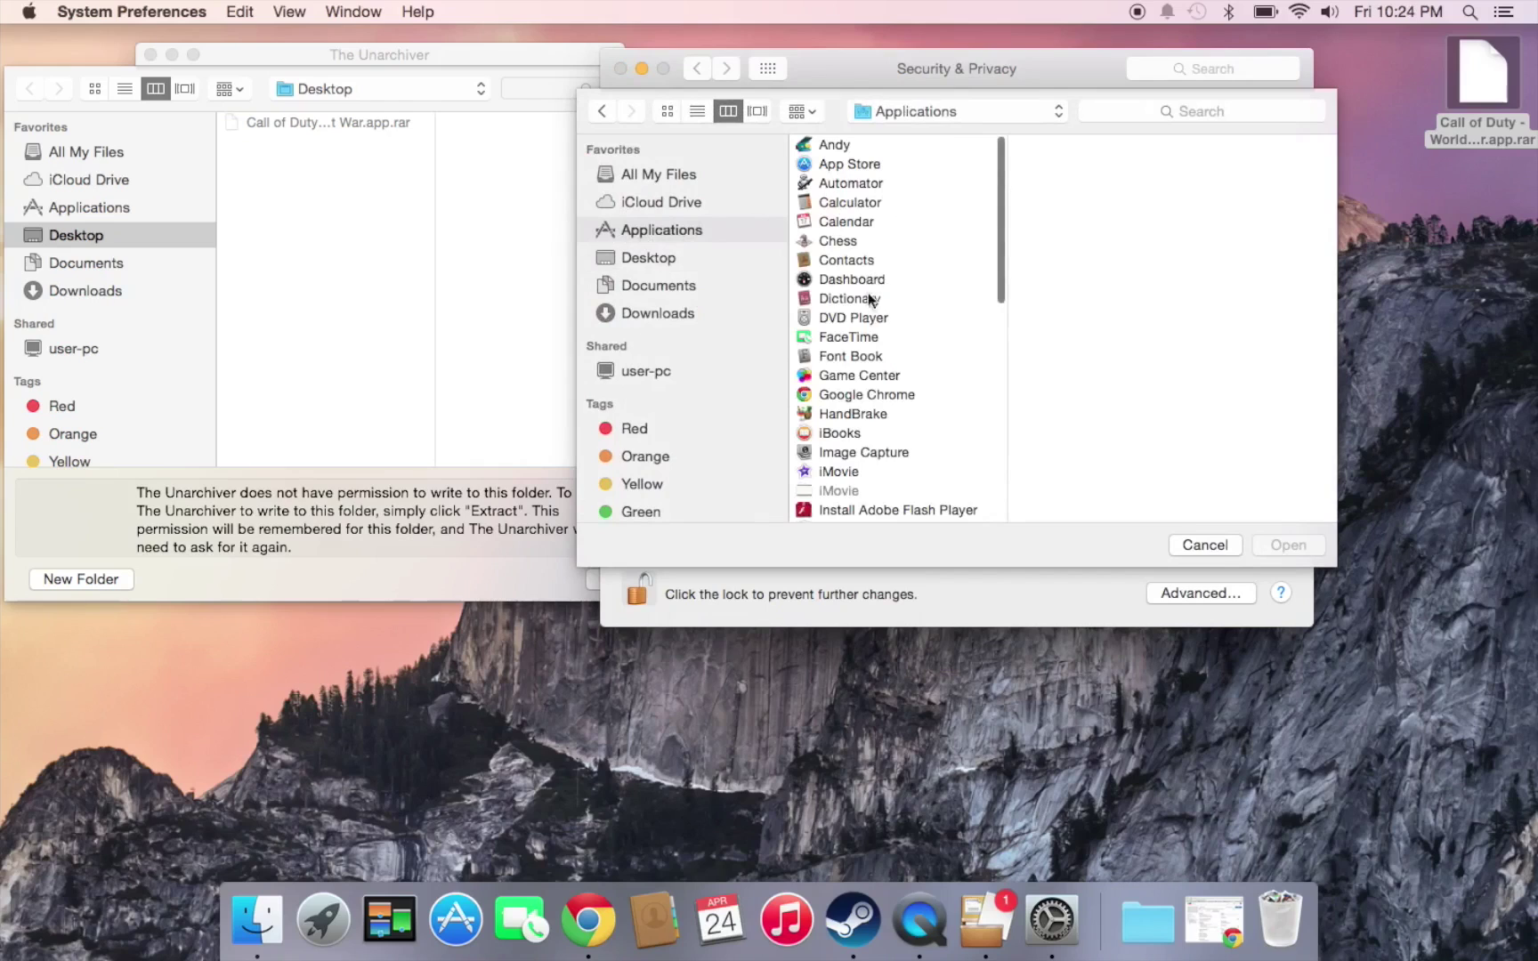
scroll(861, 450, down, 5)
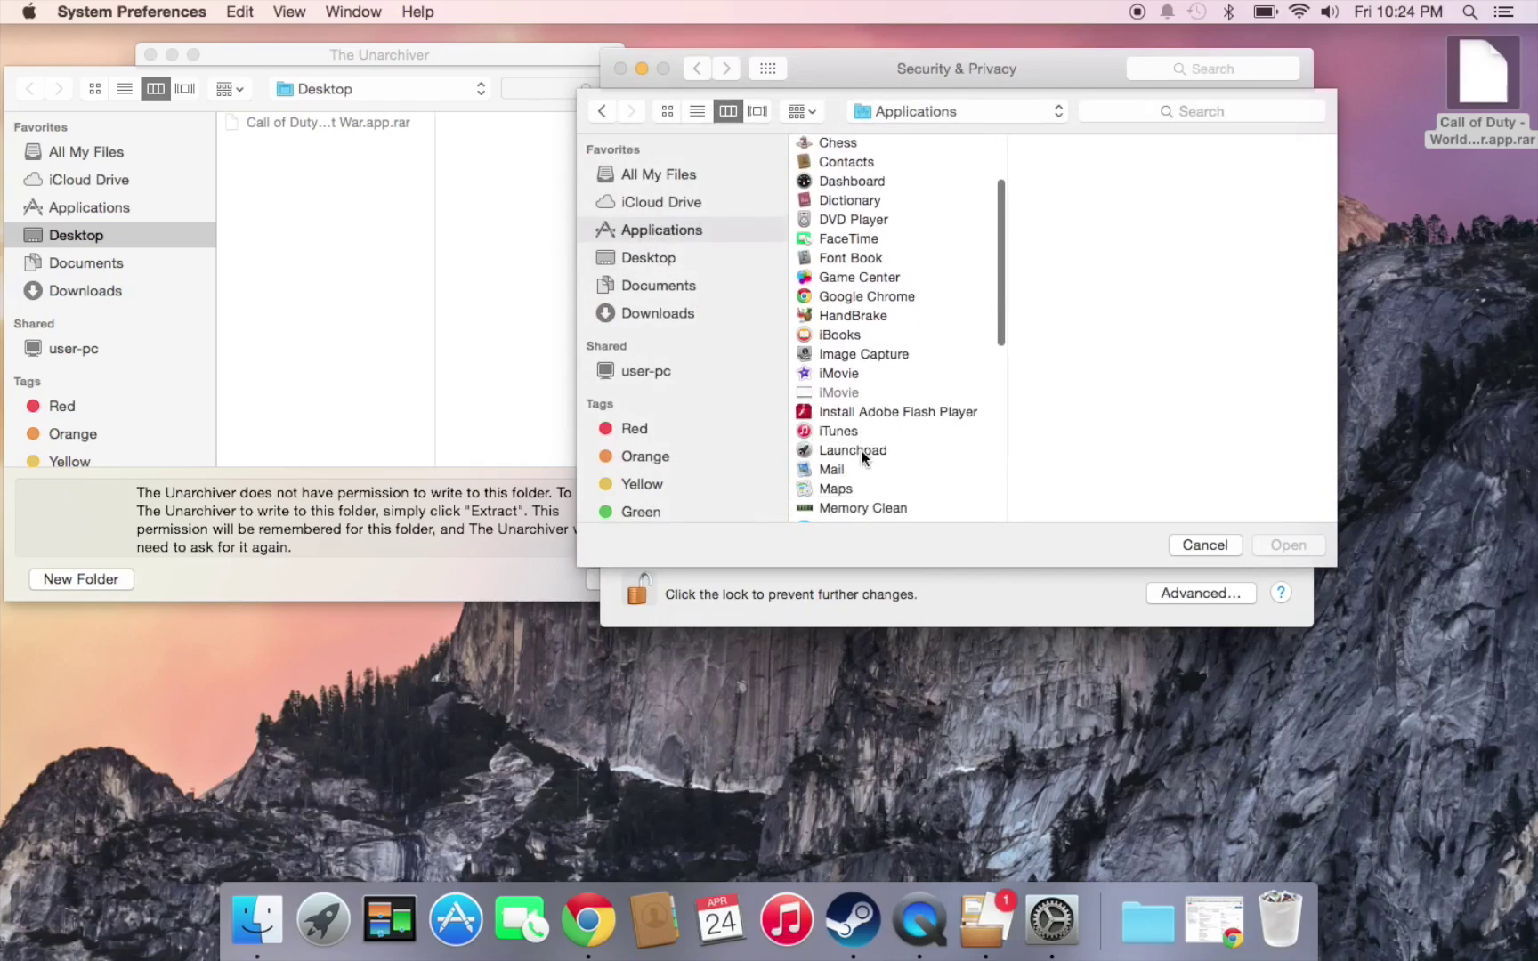
scroll(862, 450, down, 8)
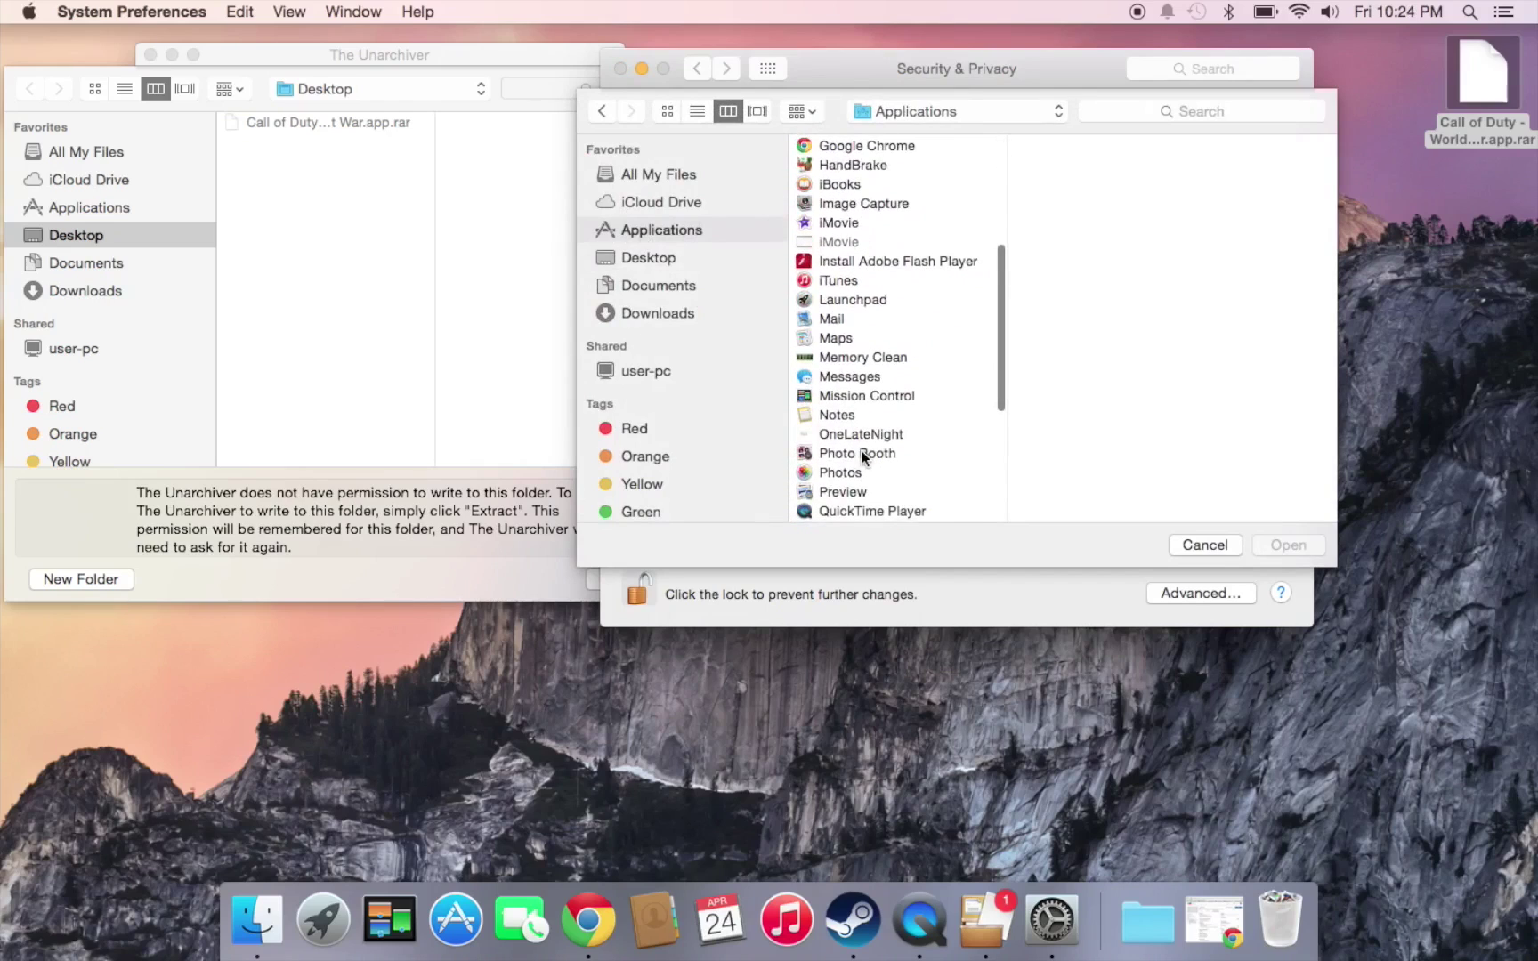
scroll(862, 450, down, 13)
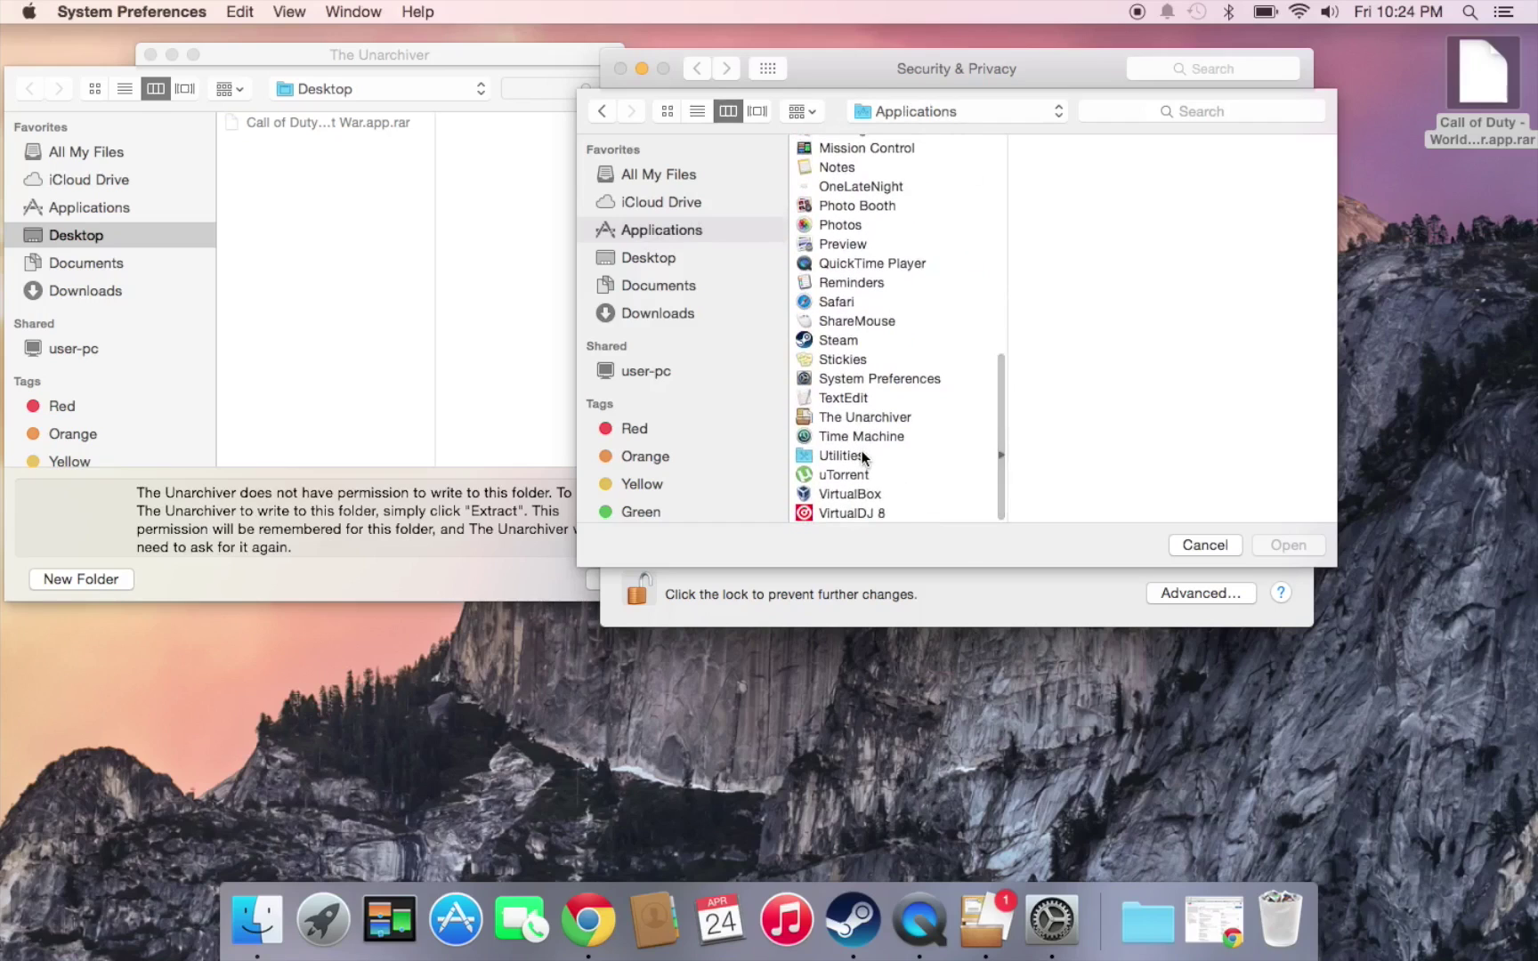
click(837, 423)
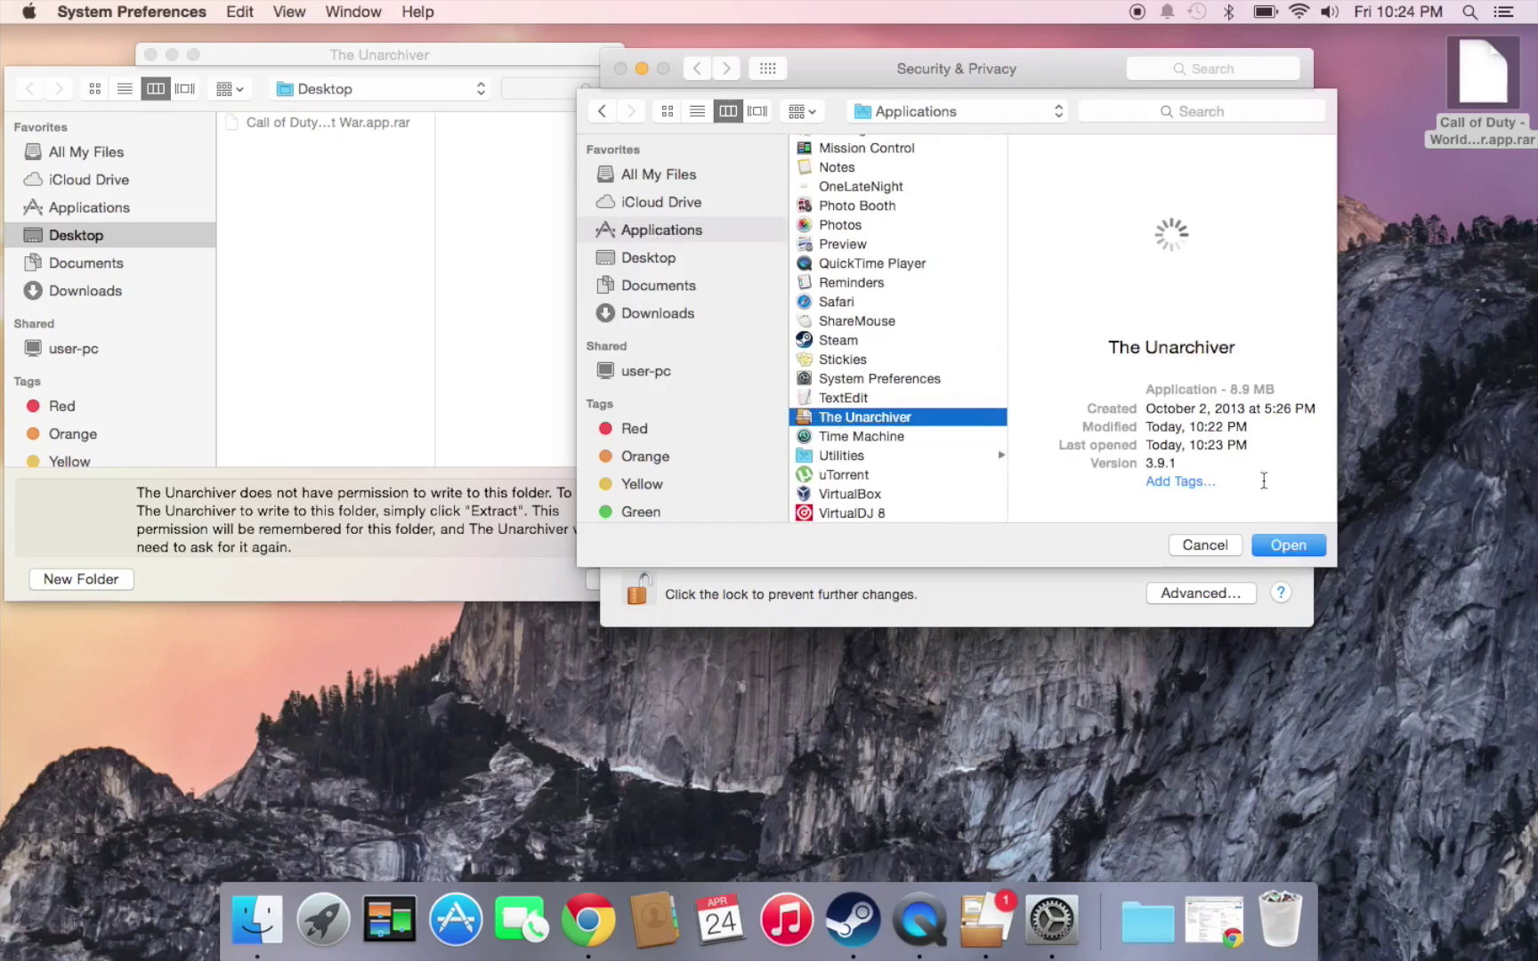
click(1277, 546)
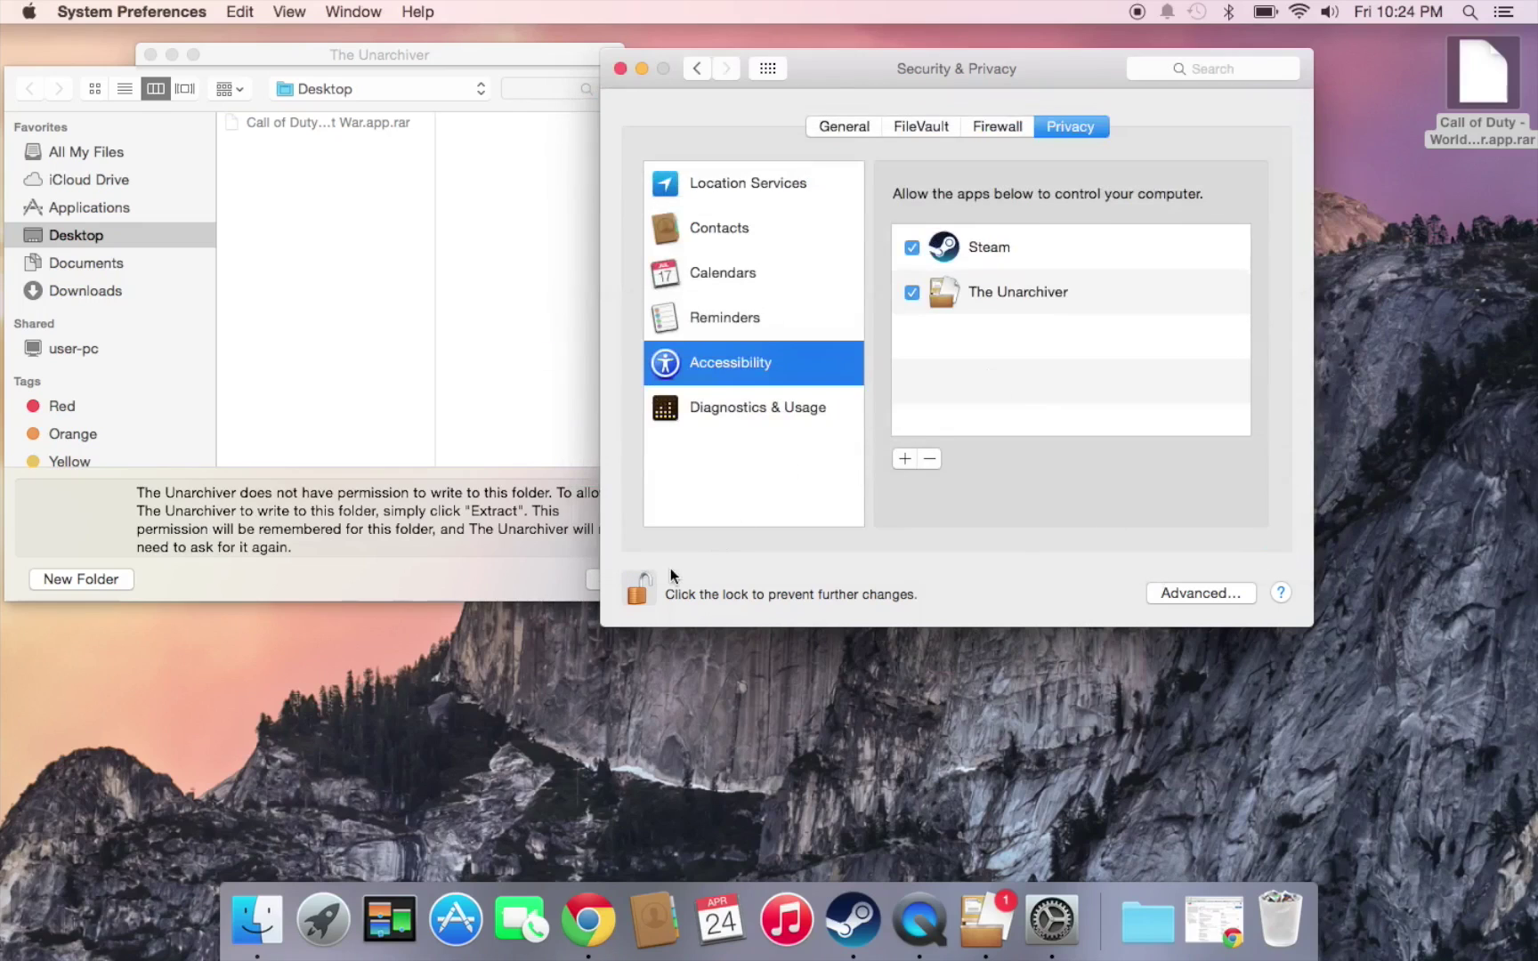
Relock privacy settings, quit System Preferences, and start extracting the archive to the Desktop
click(638, 598)
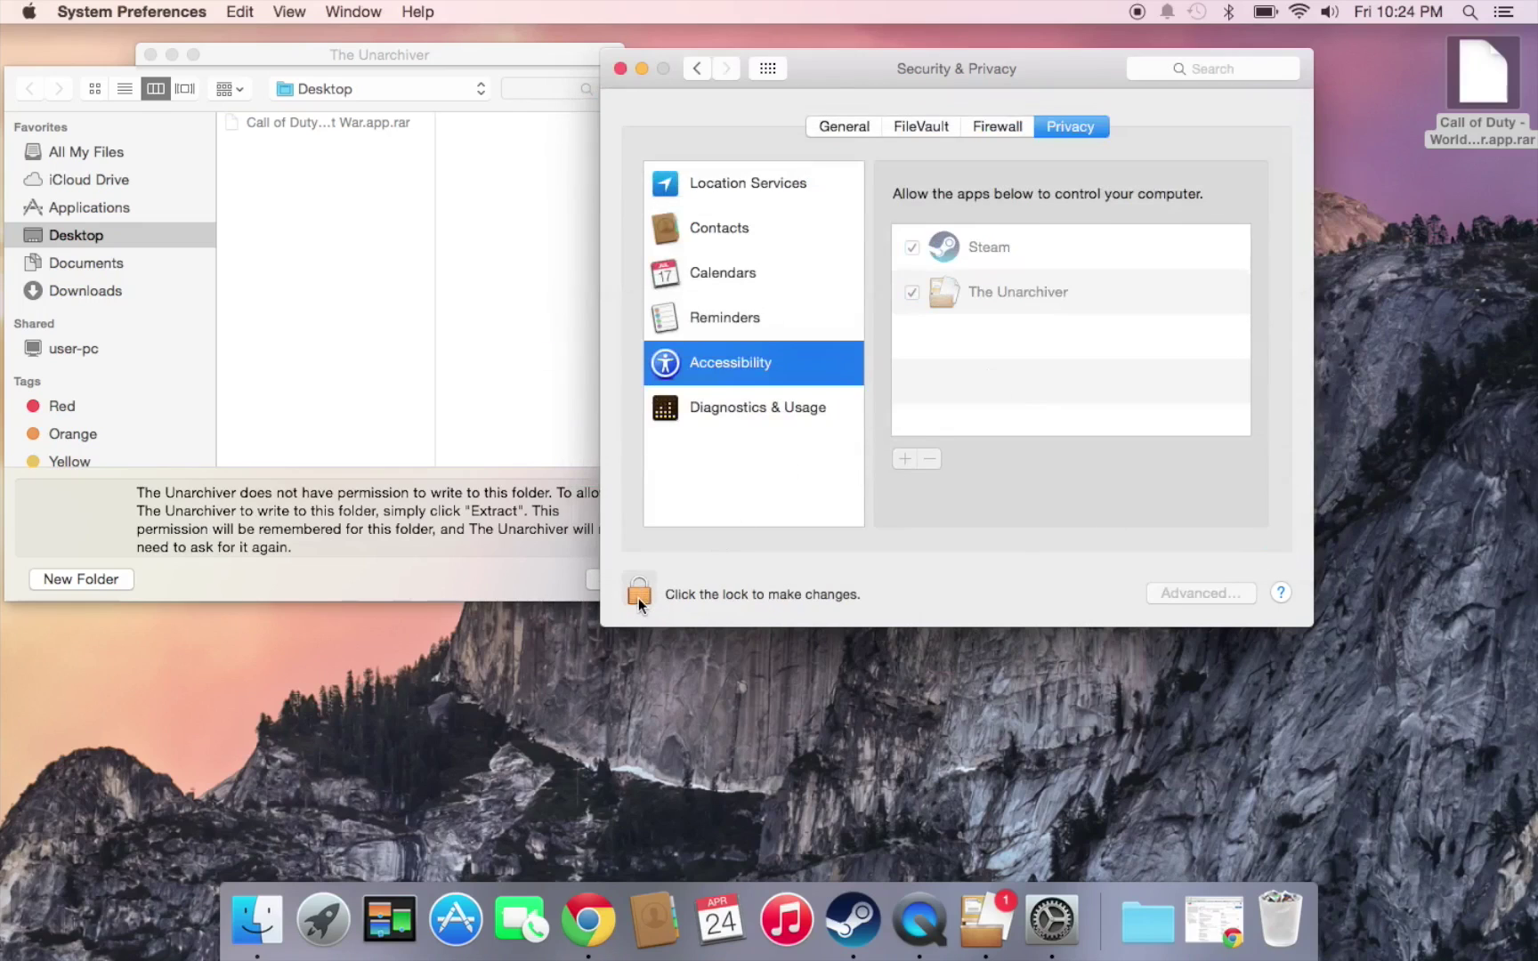
click(621, 68)
drag(234, 59, 454, 48)
click(927, 567)
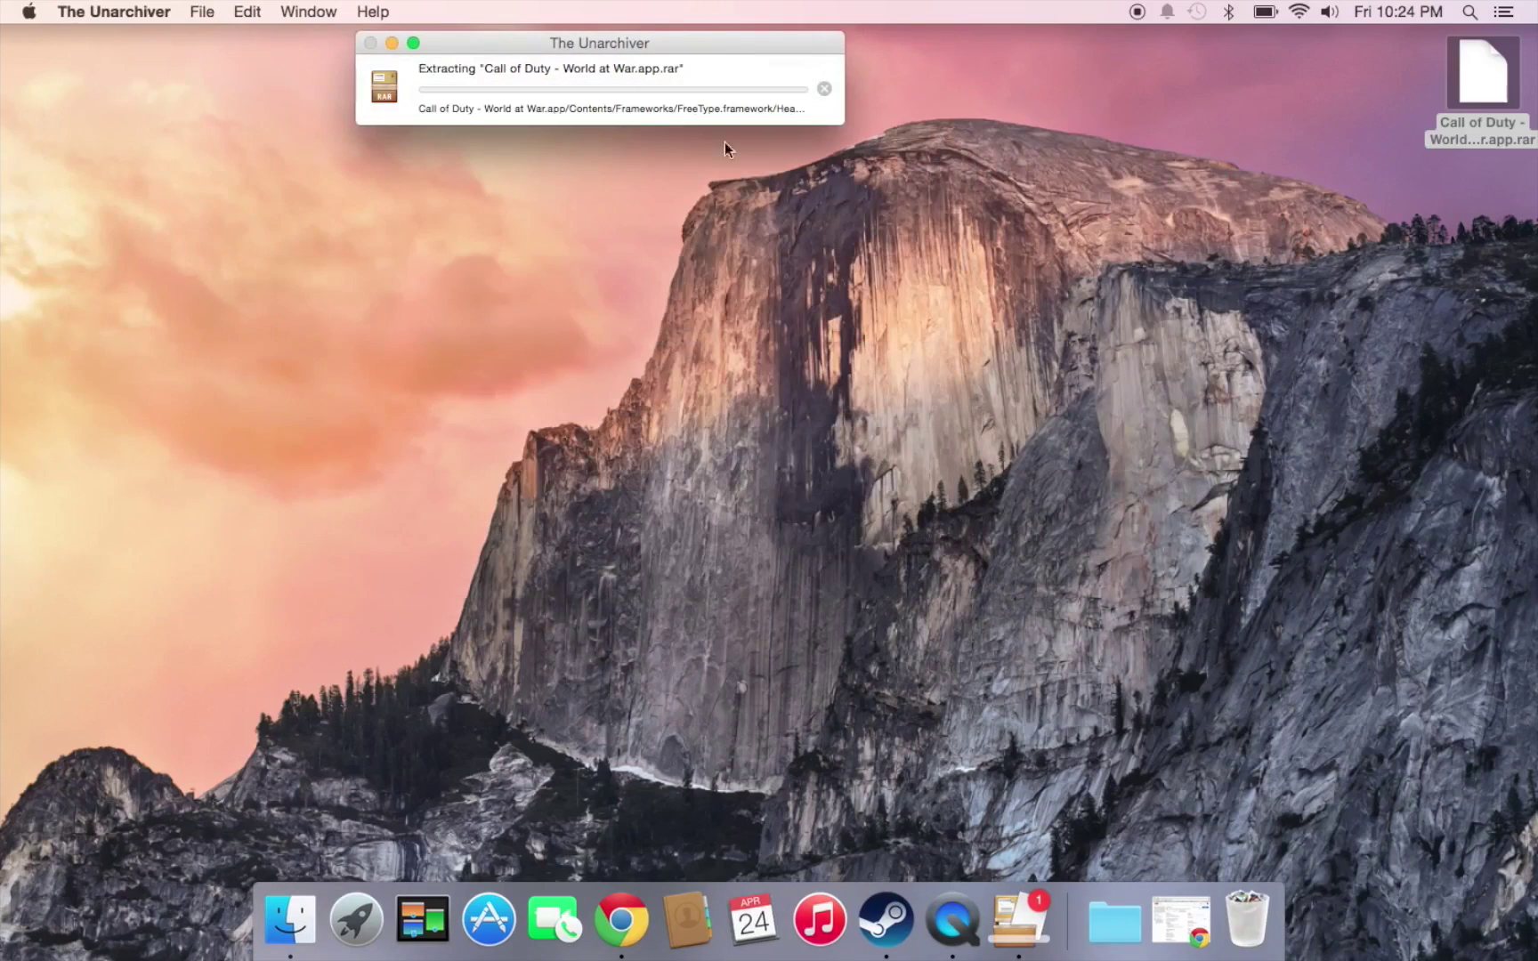
Center and widen the progress window while the Call of Duty archive extracts
drag(681, 39, 844, 394)
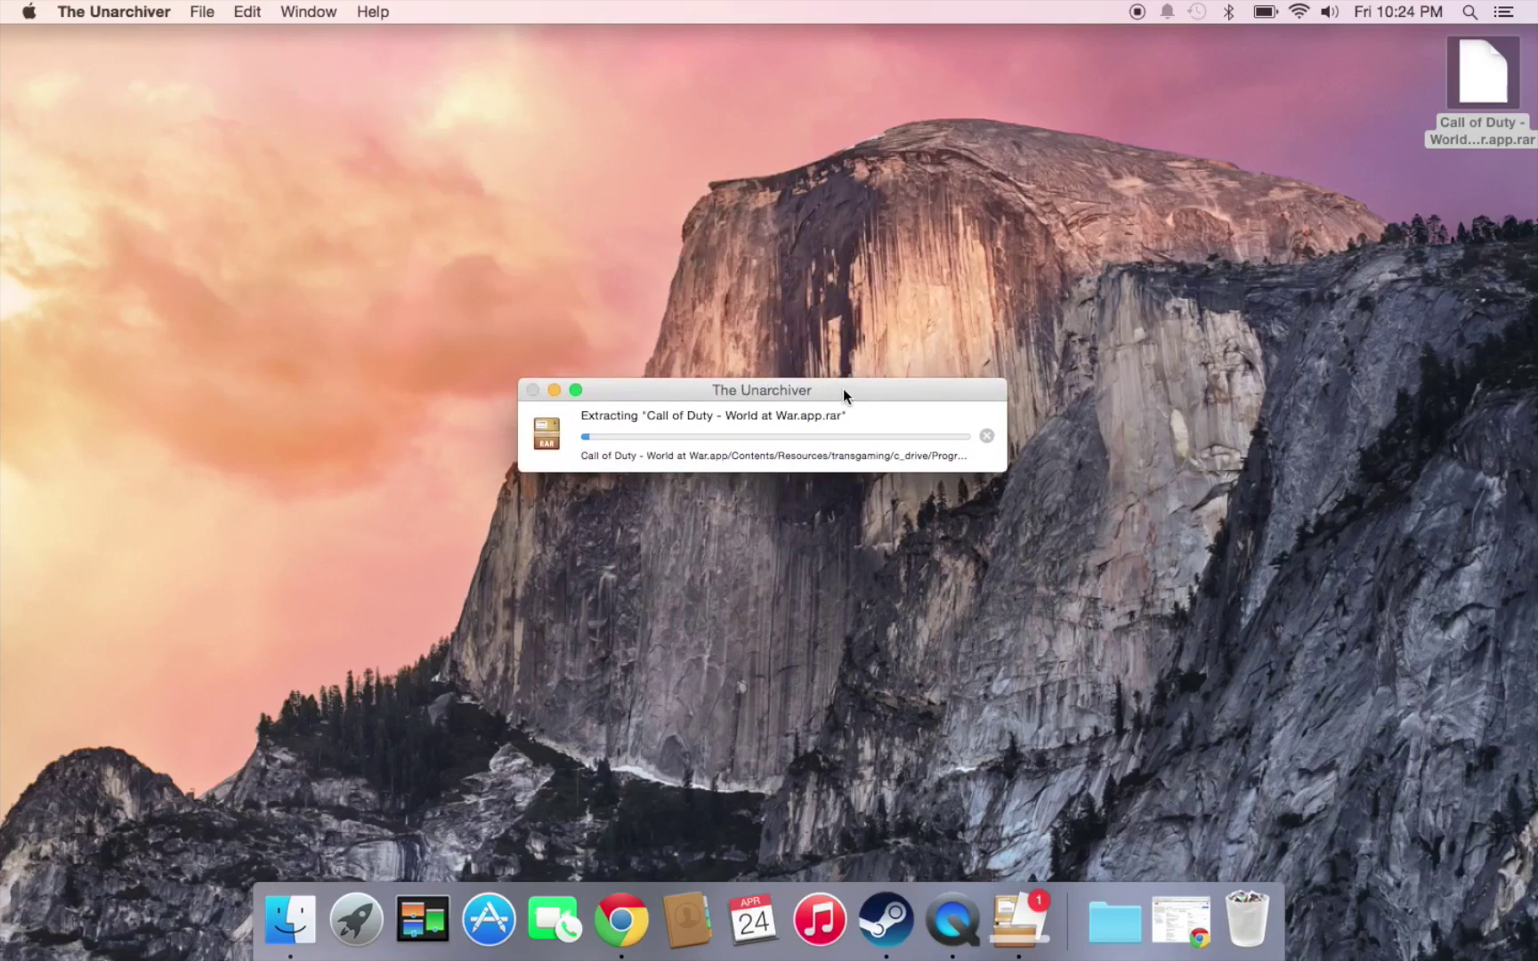
click(575, 389)
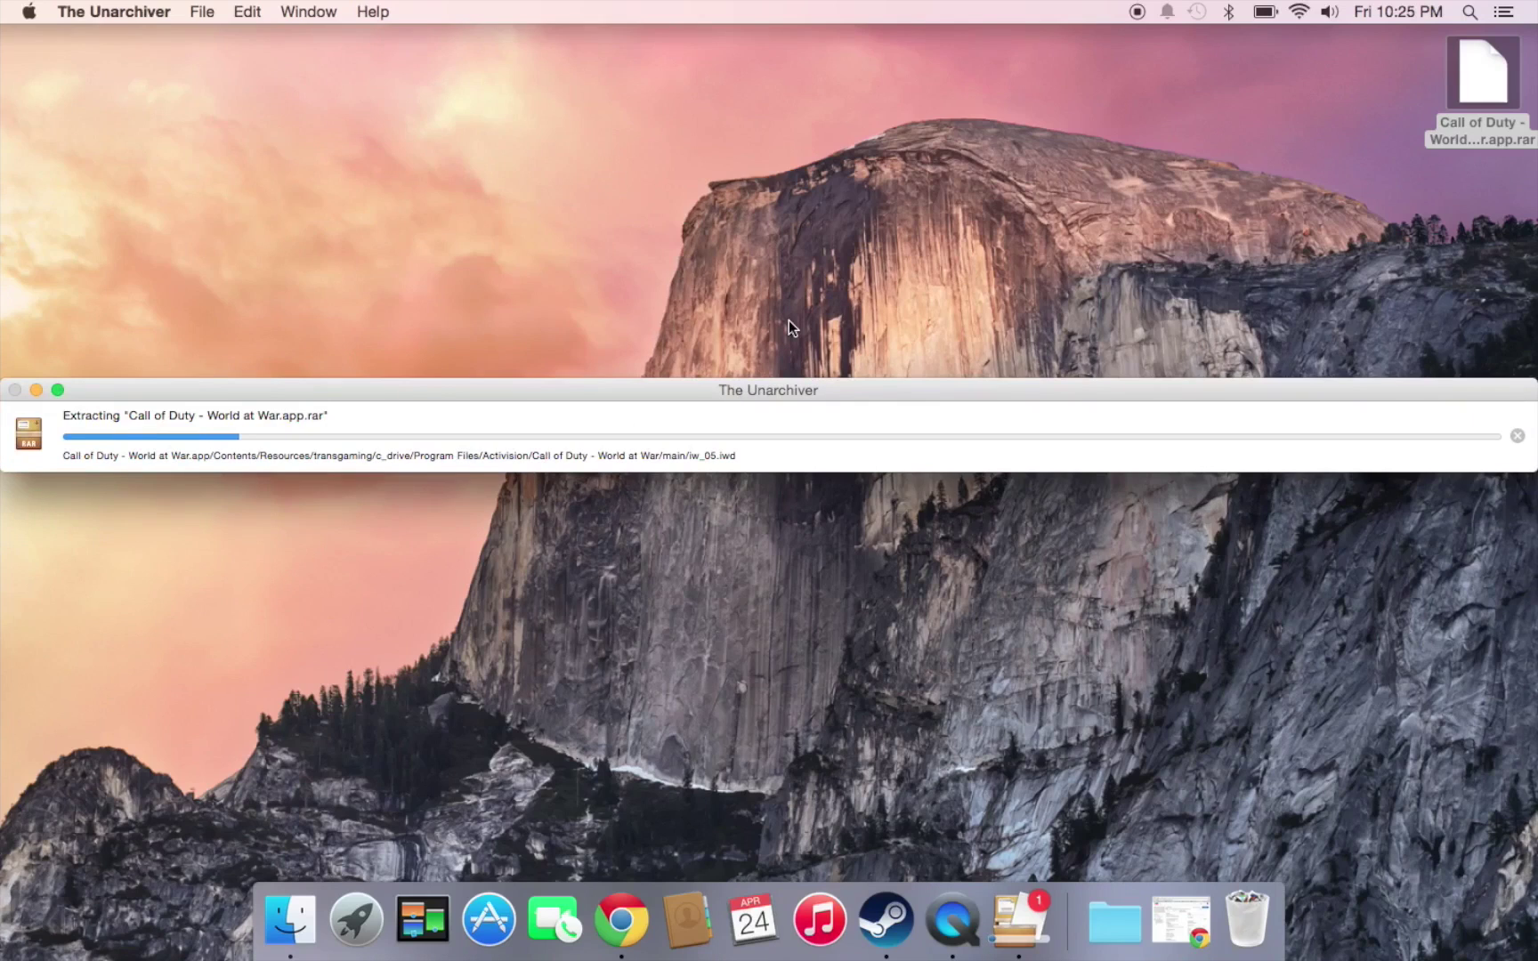
key(XF86MonBrightnessUp)
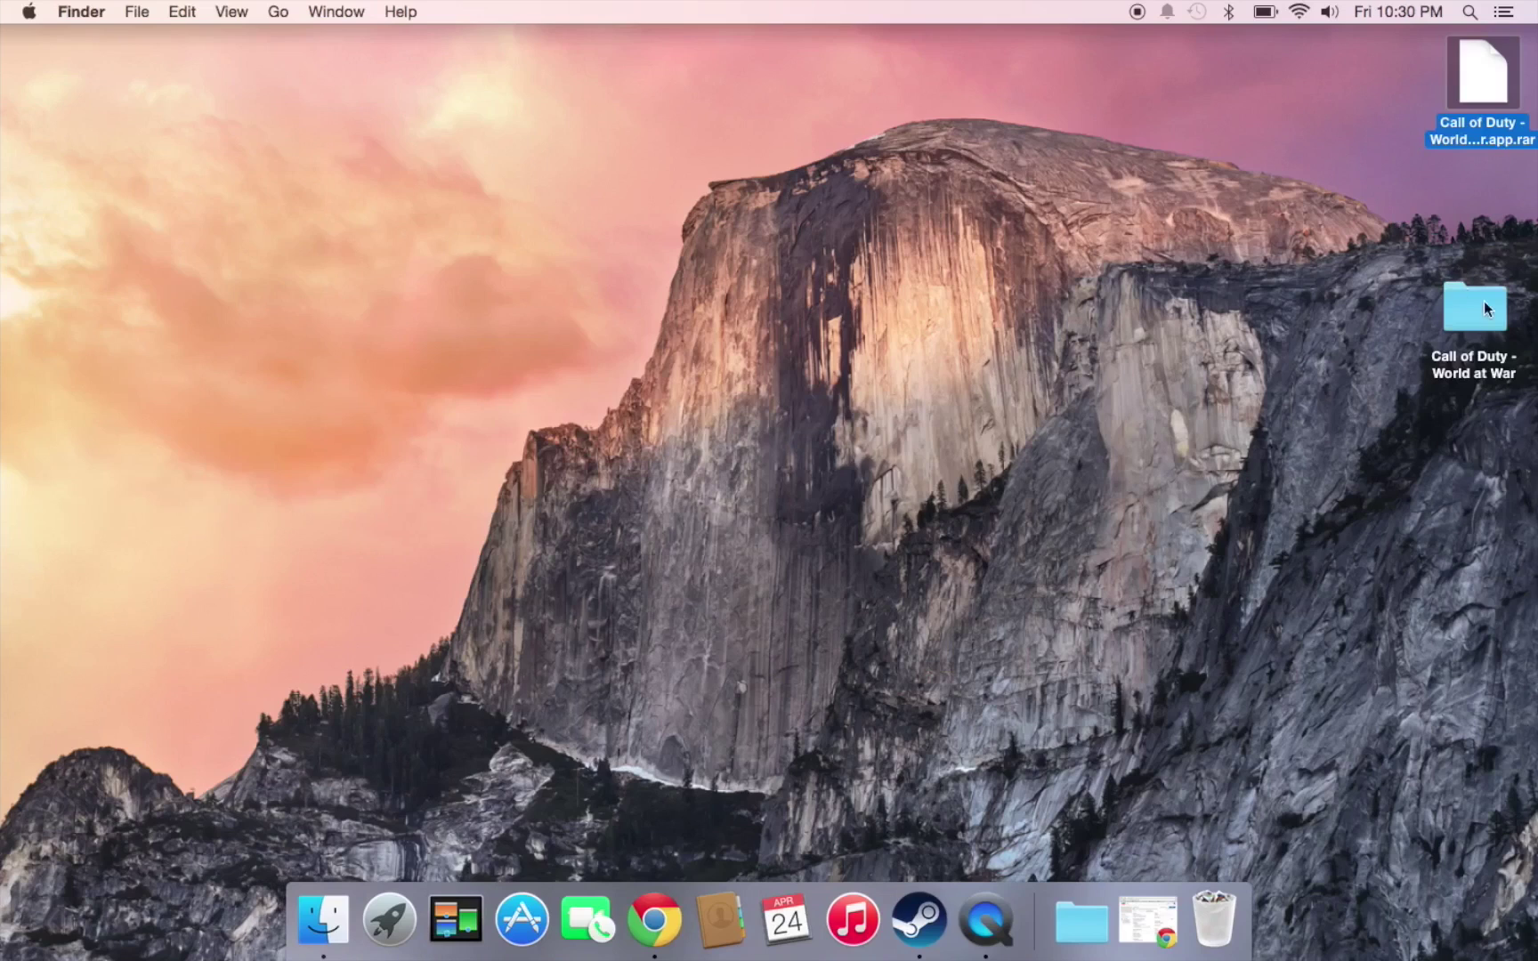
Place the .rar and extracted folder side by side at the top right, then open Launchpad
drag(1481, 59, 1334, 55)
drag(1477, 312, 1456, 78)
click(1262, 196)
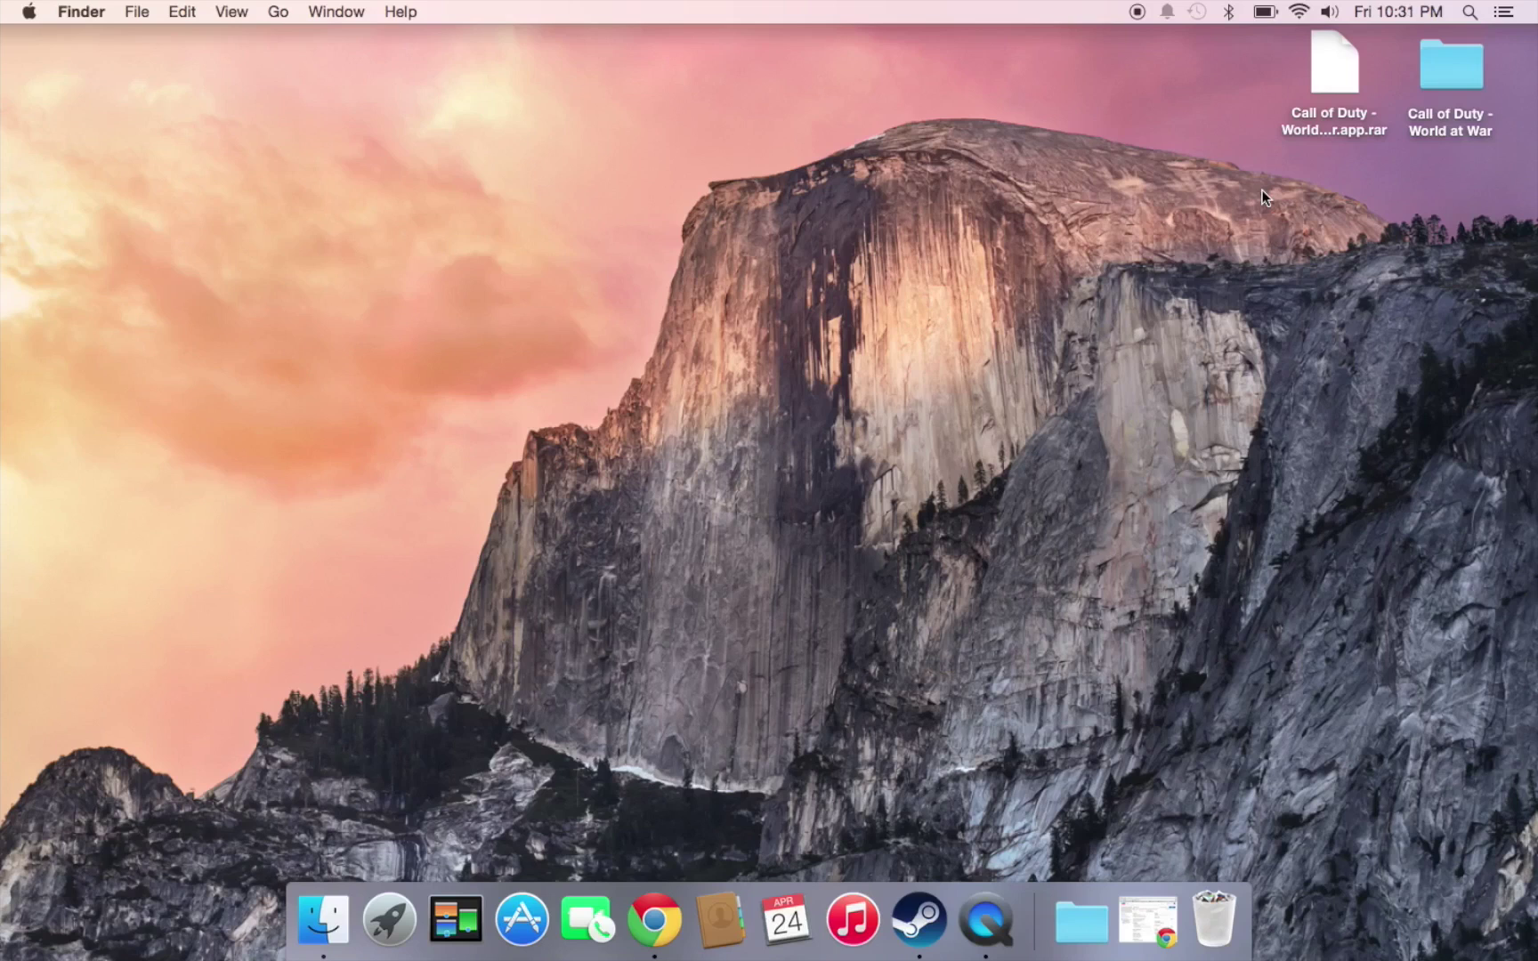
key(F4)
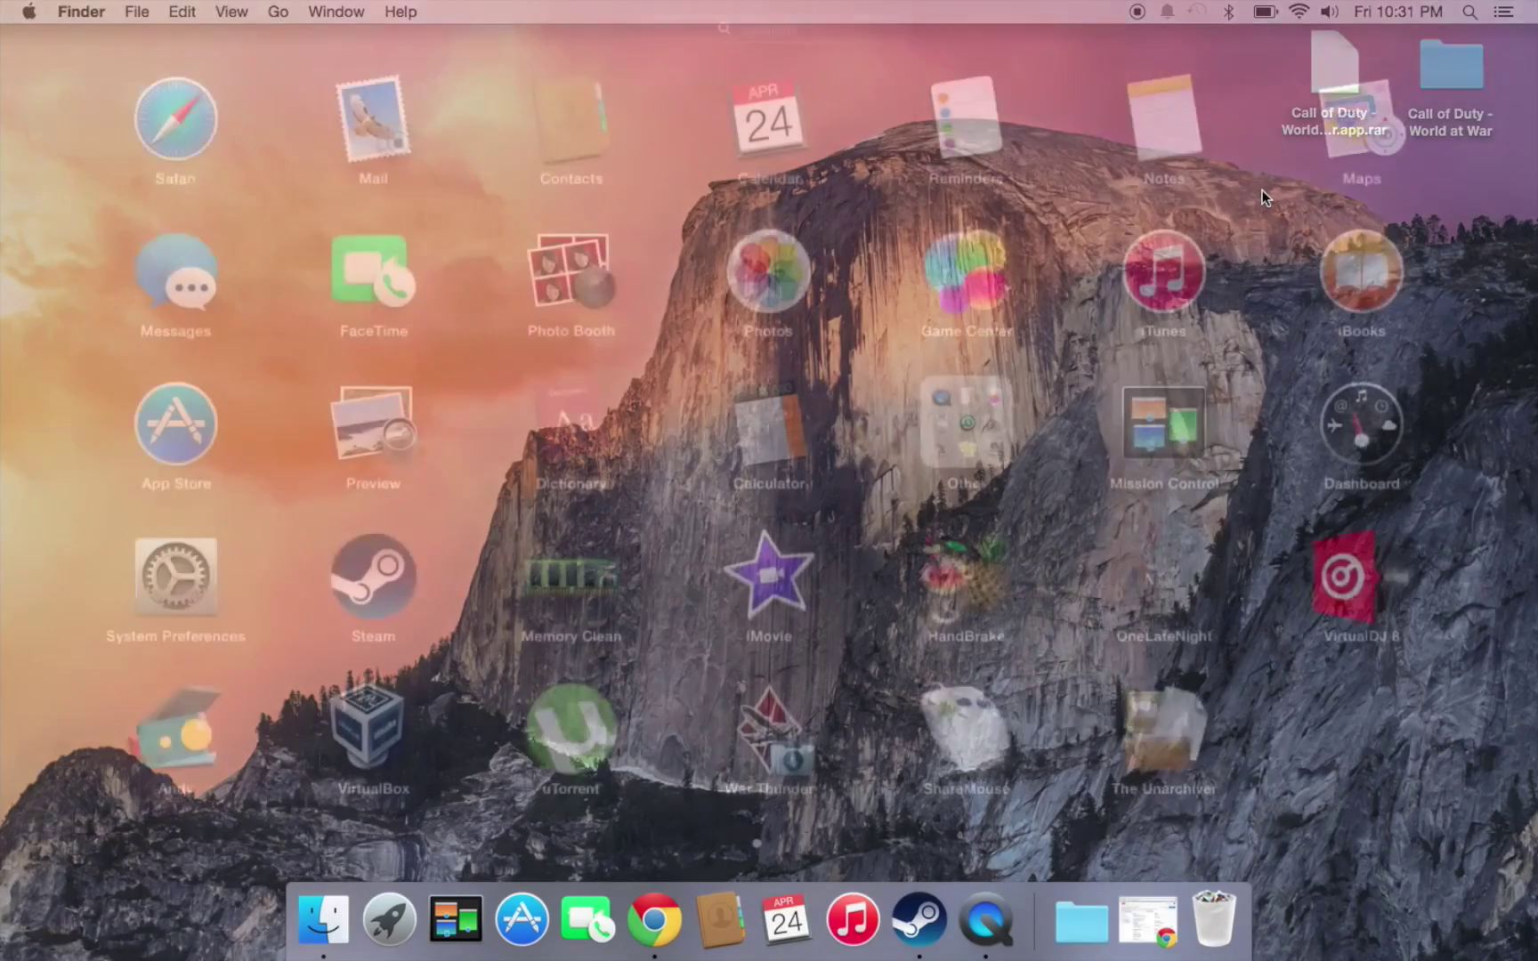